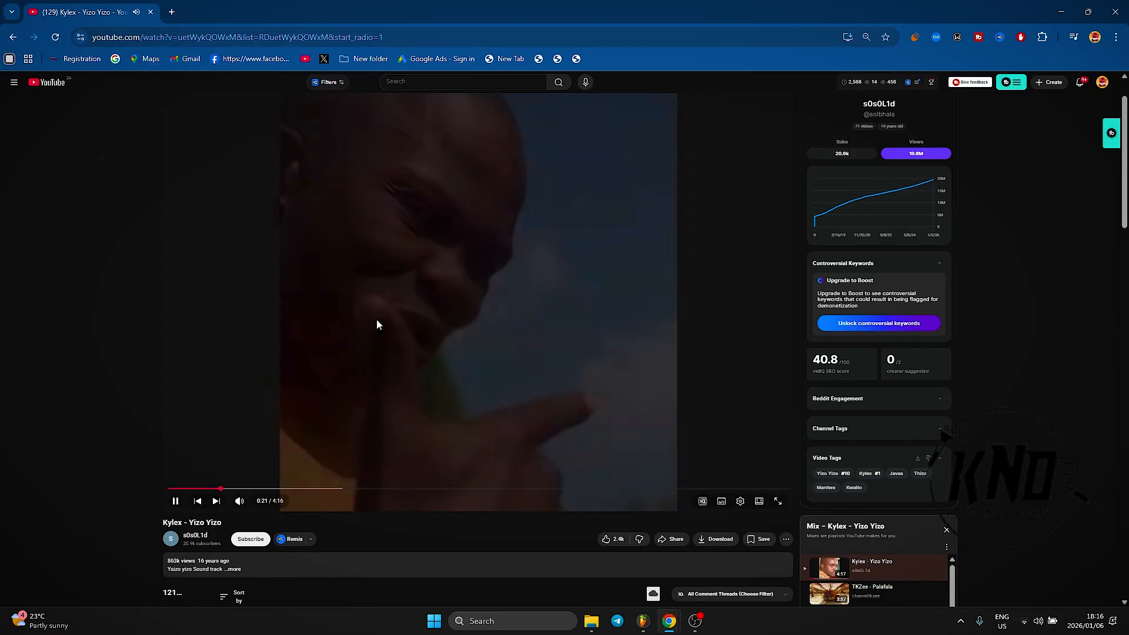
Look over the Kylex - Yizo Yizo video page on YouTube and switch to the project's playlist in FL Studio.
scroll(376, 322, down, 3)
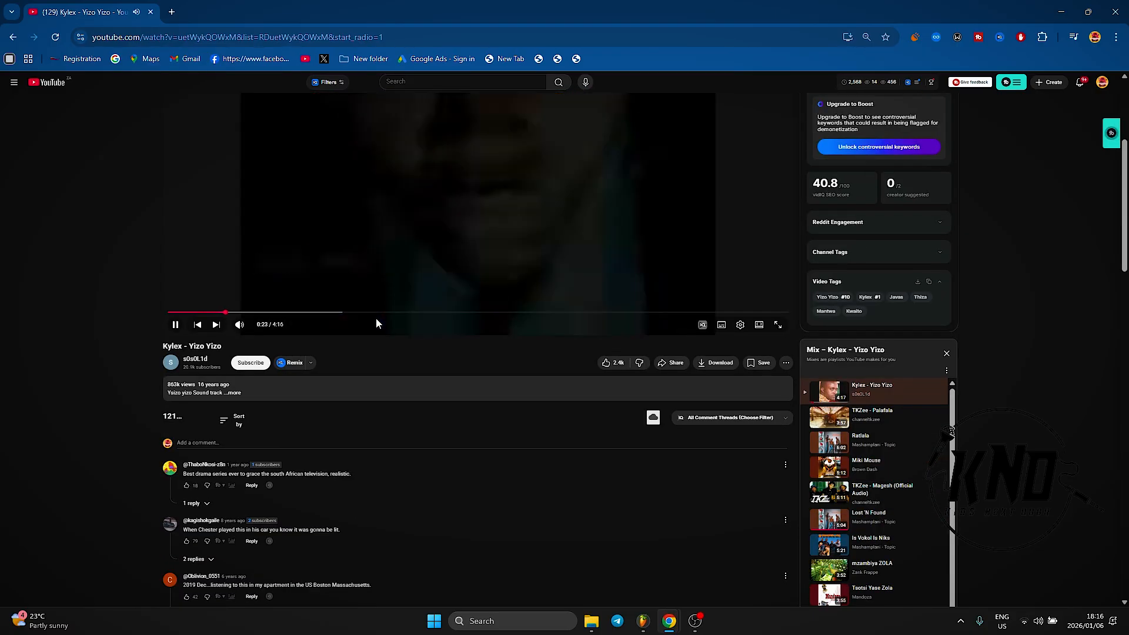
scroll(376, 319, up, 4)
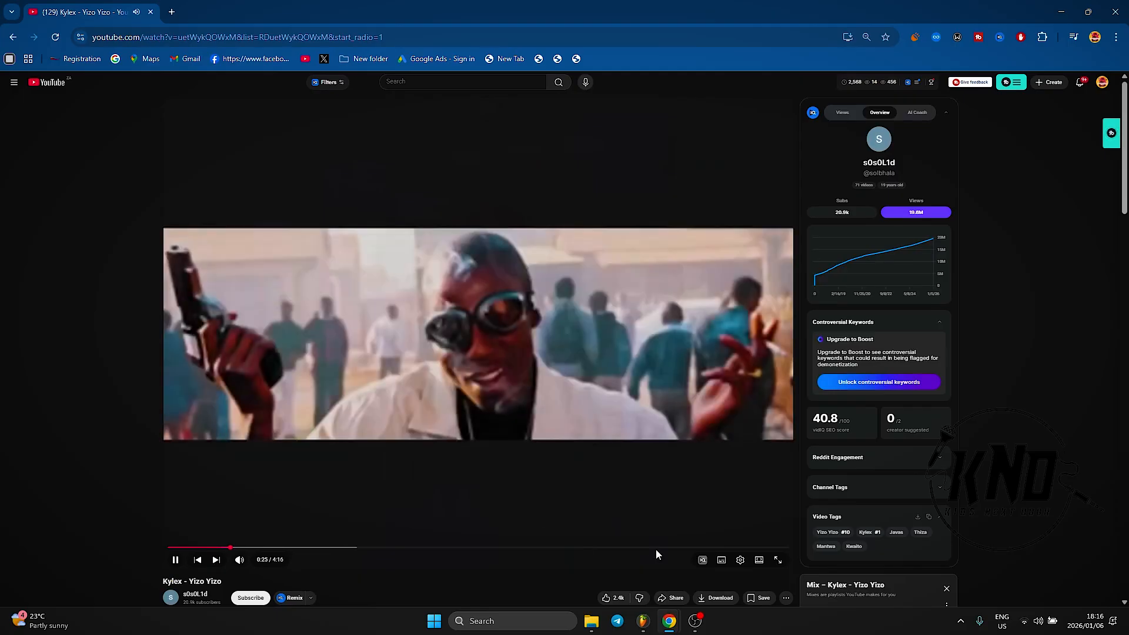
key(alt+Tab)
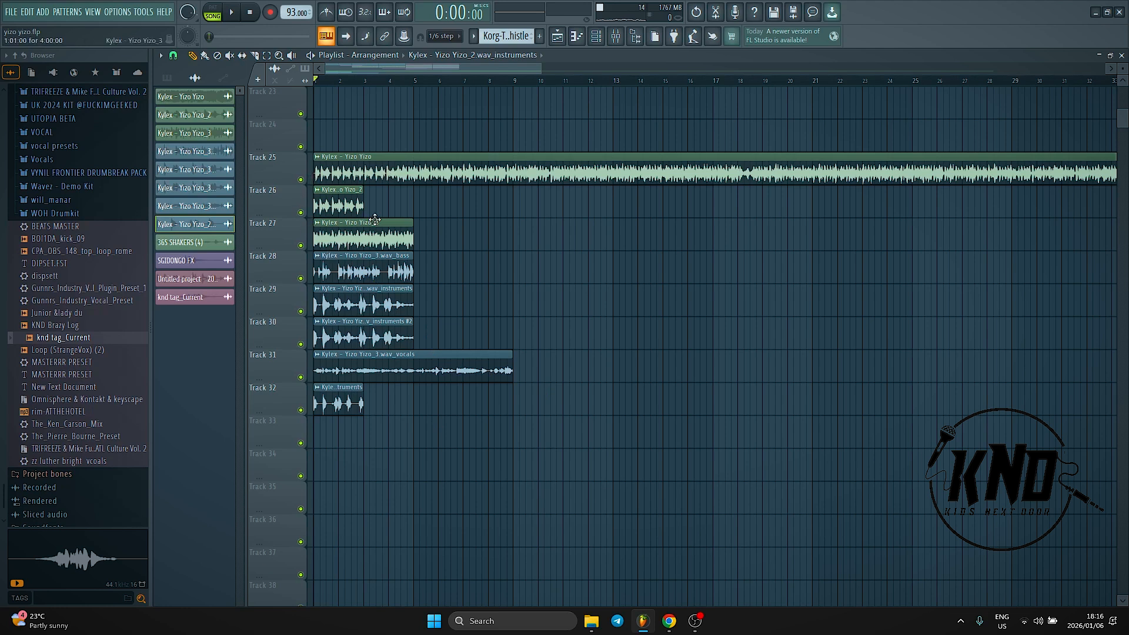
drag(539, 72, 421, 72)
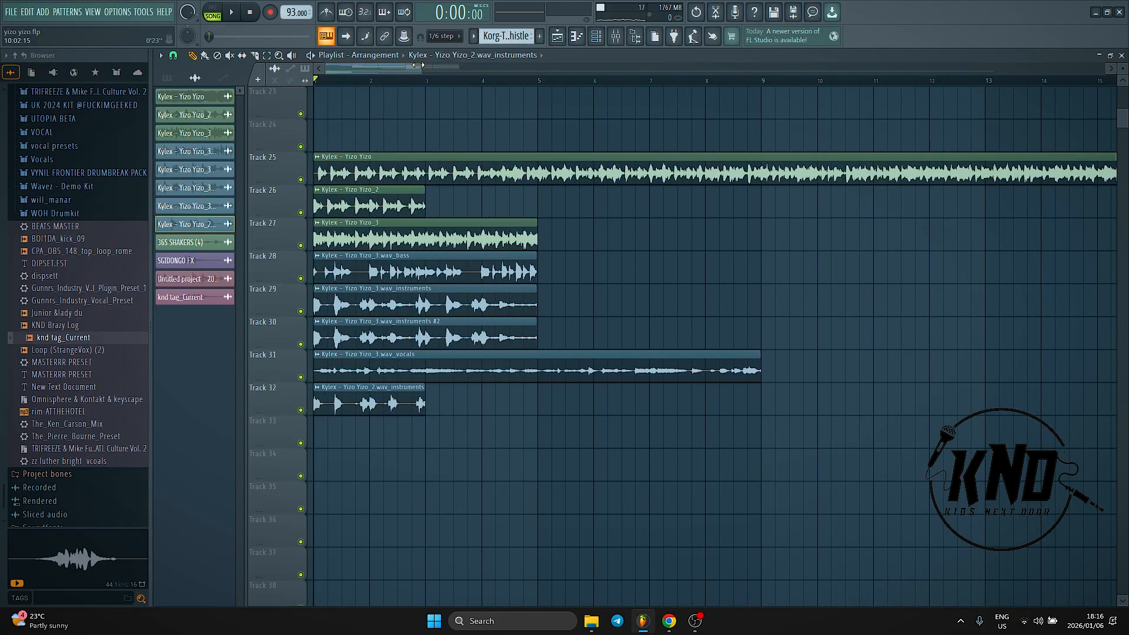
Solo track 26 and play back its Kylex - Yizo Yizo_2 clip.
right_click(300, 213)
key(space)
key(space)
click(364, 206)
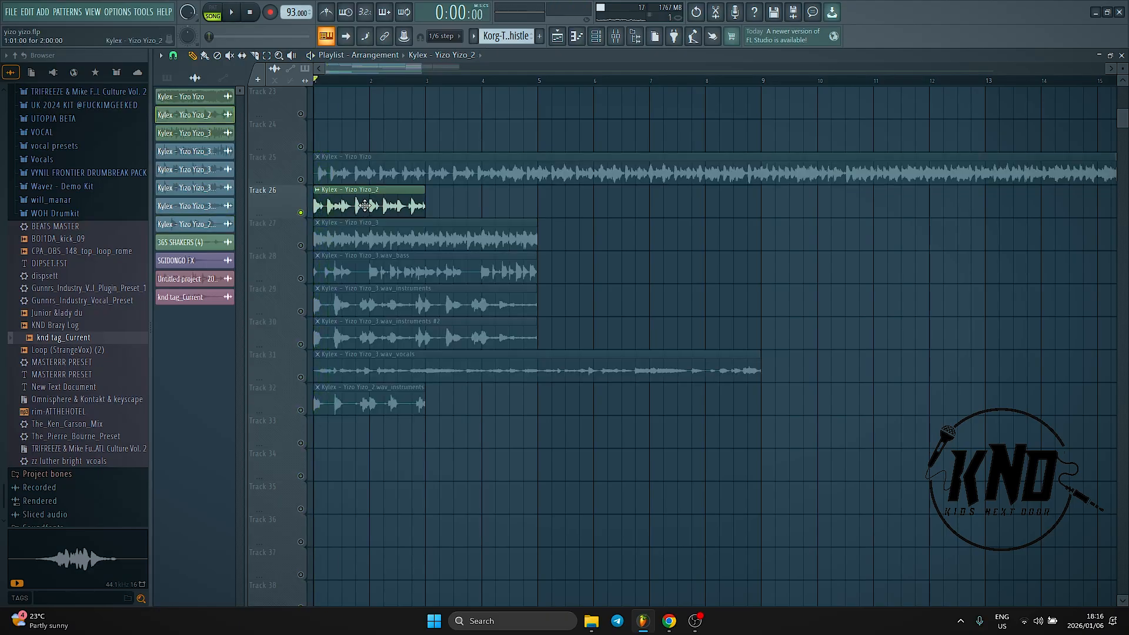
double_click(327, 197)
click(355, 192)
Compare the full Kylex - Yizo Yizo sample on track 25 with the short loop on track 26 by soloing and playing each.
right_click(304, 182)
key(space)
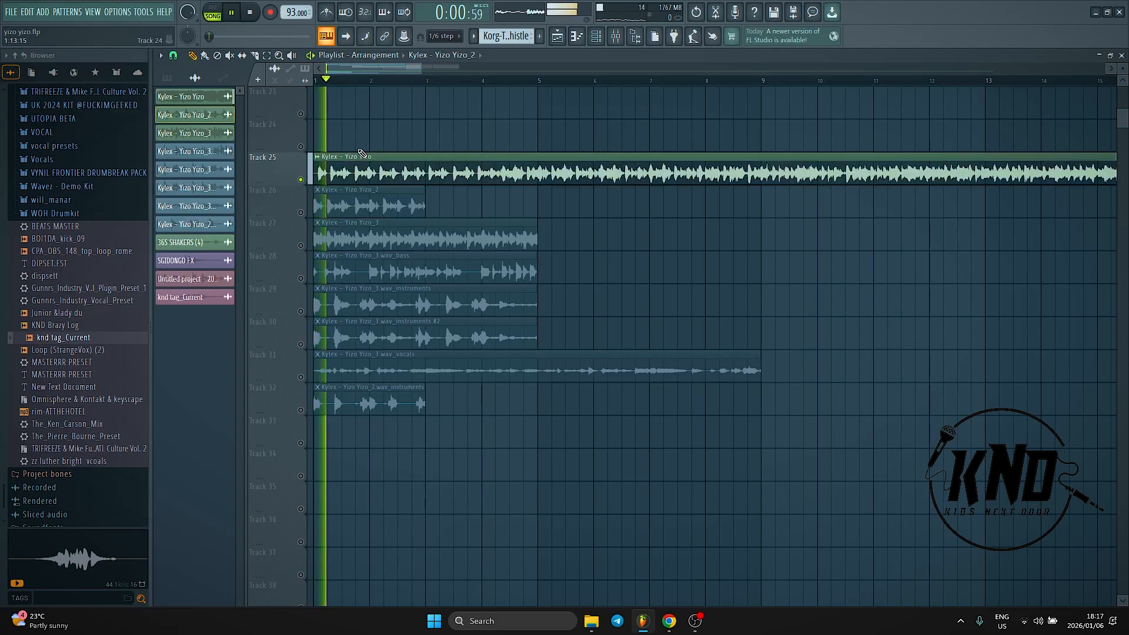
key(space)
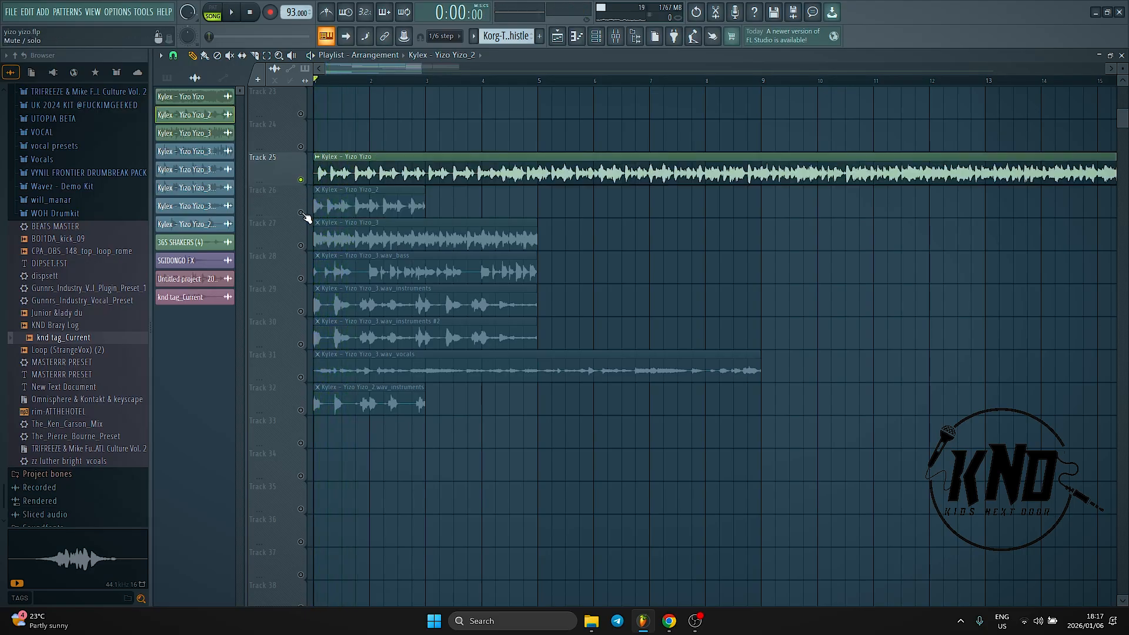
right_click(302, 213)
key(space)
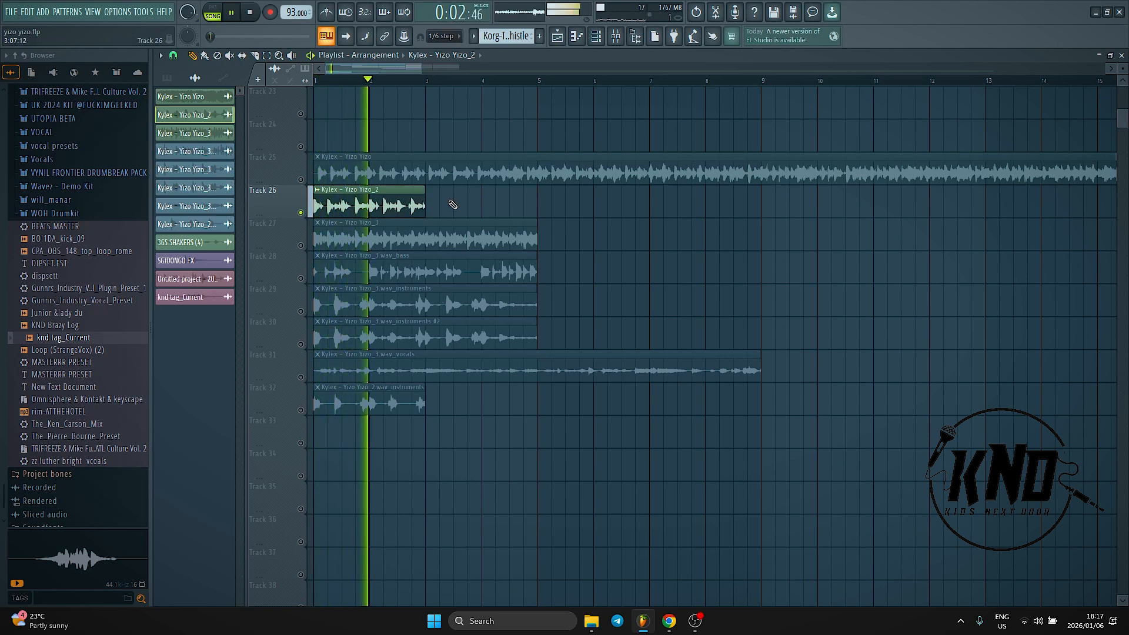
key(space)
Solo track 27 and play back the Kylex - Yizo Yizo_3 clip.
right_click(301, 245)
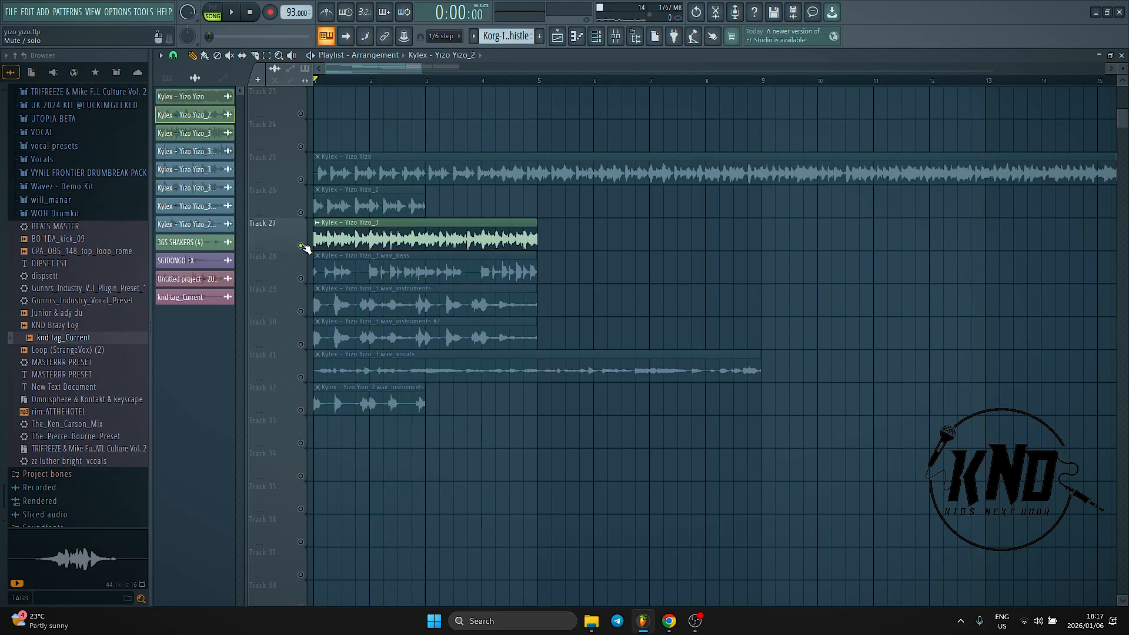
key(space)
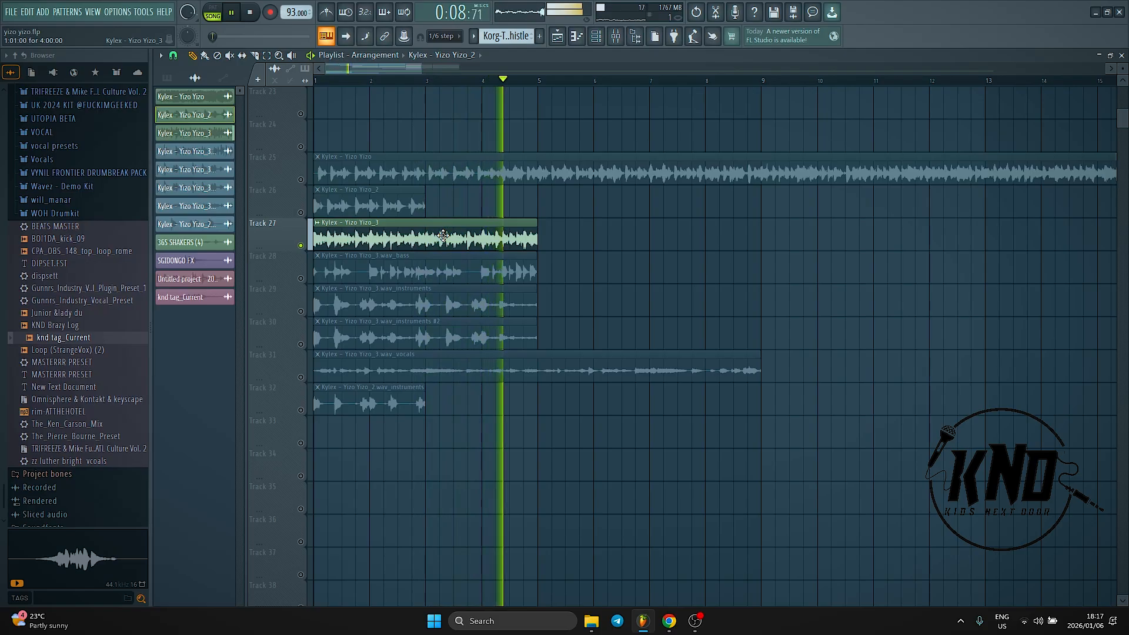
key(space)
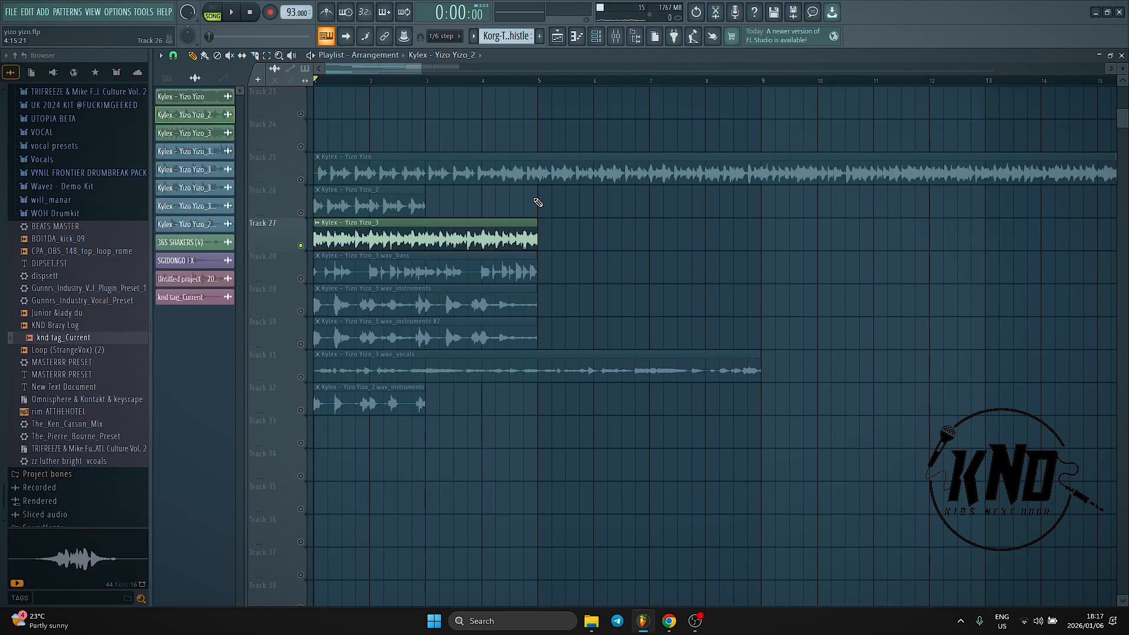
Solo the bass stem on track 28, and review the Extract stems options for the full sample on track 25, closing them without extracting.
scroll(471, 235, up, 1)
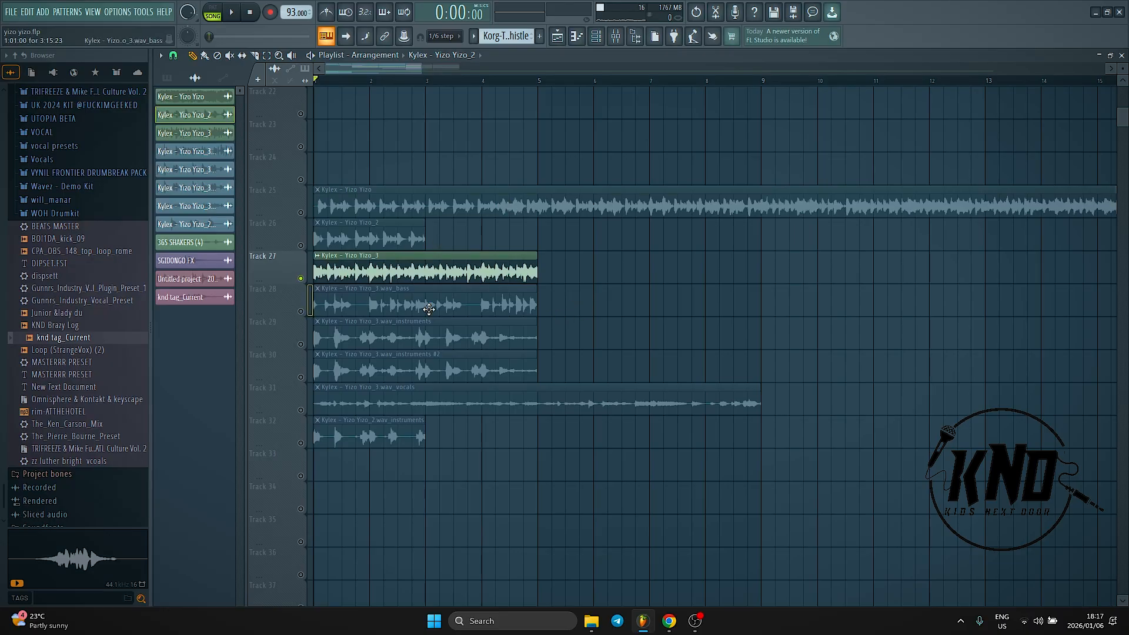
right_click(301, 312)
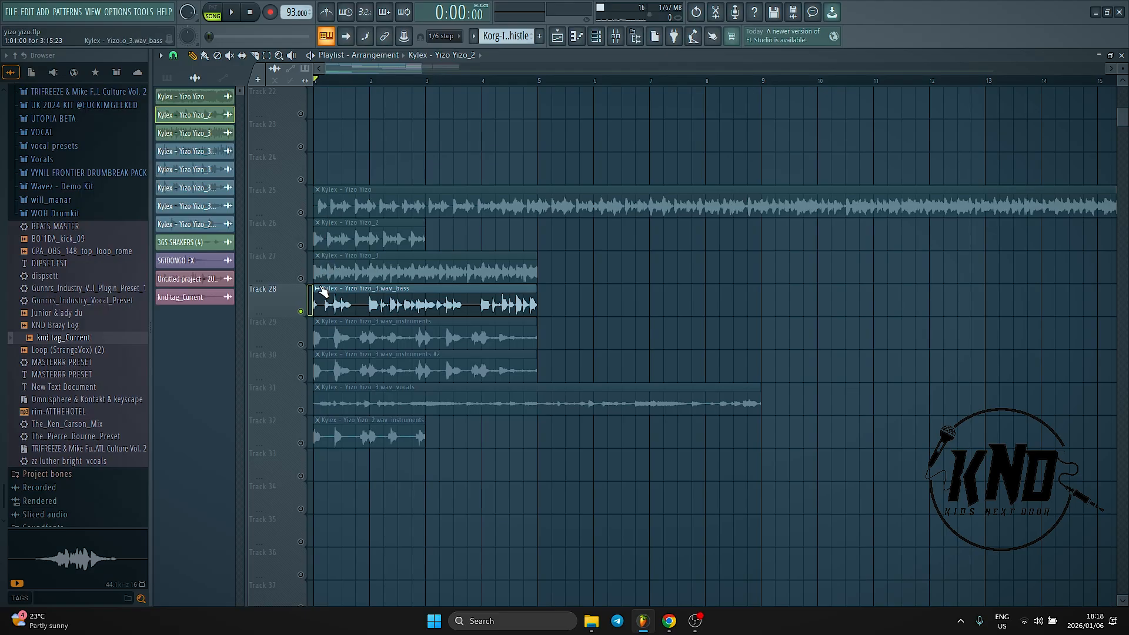
click(318, 191)
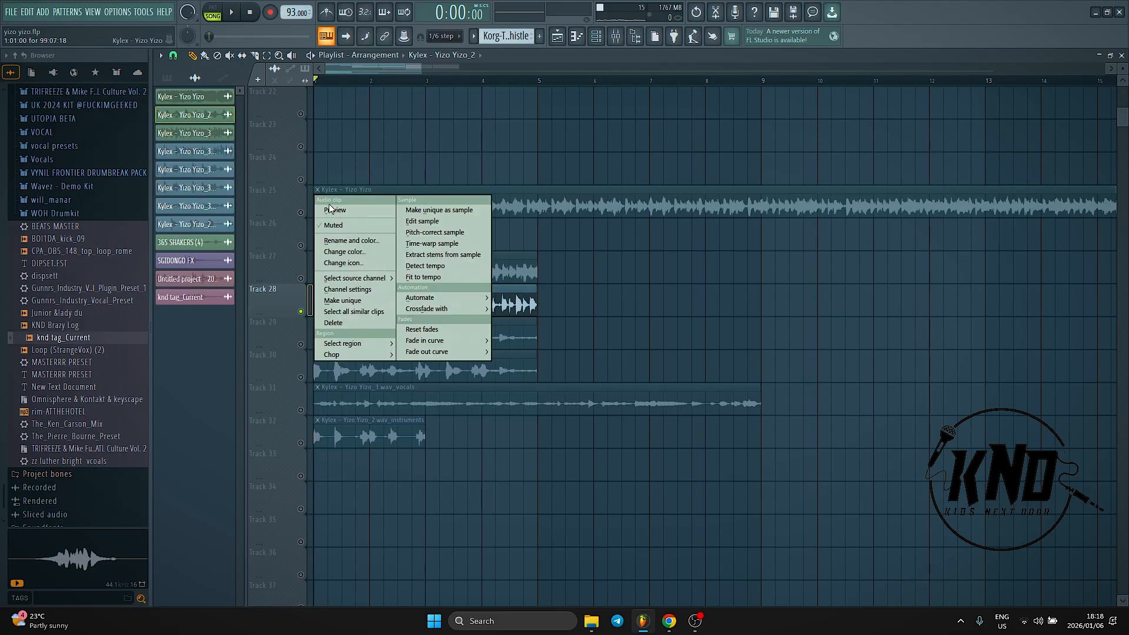
click(449, 257)
click(572, 276)
click(570, 263)
click(505, 276)
click(514, 263)
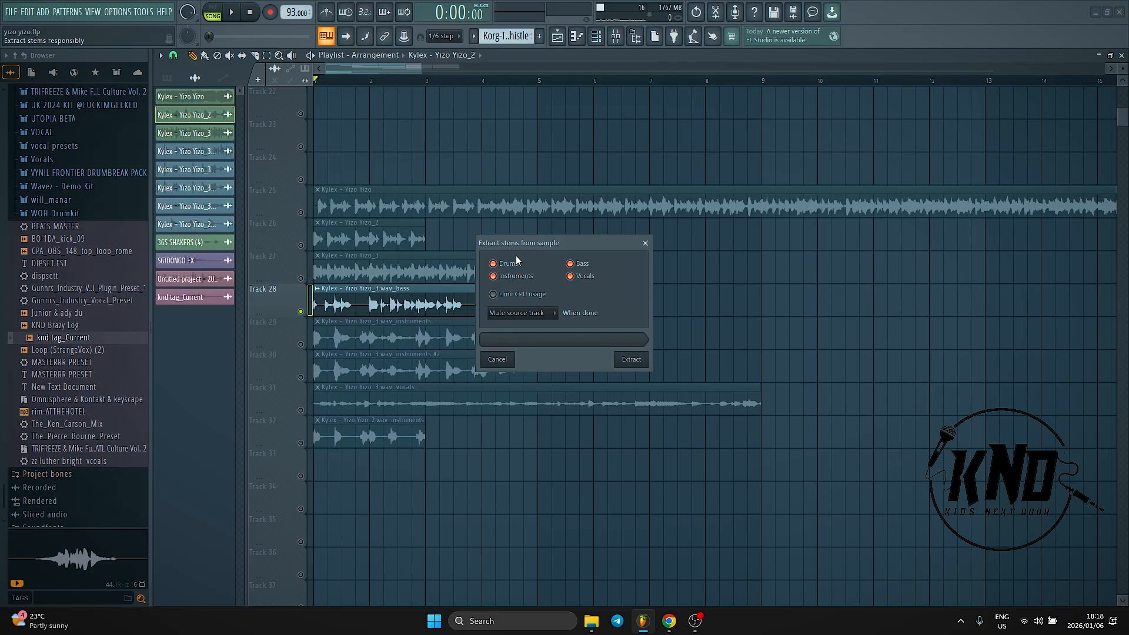
click(644, 242)
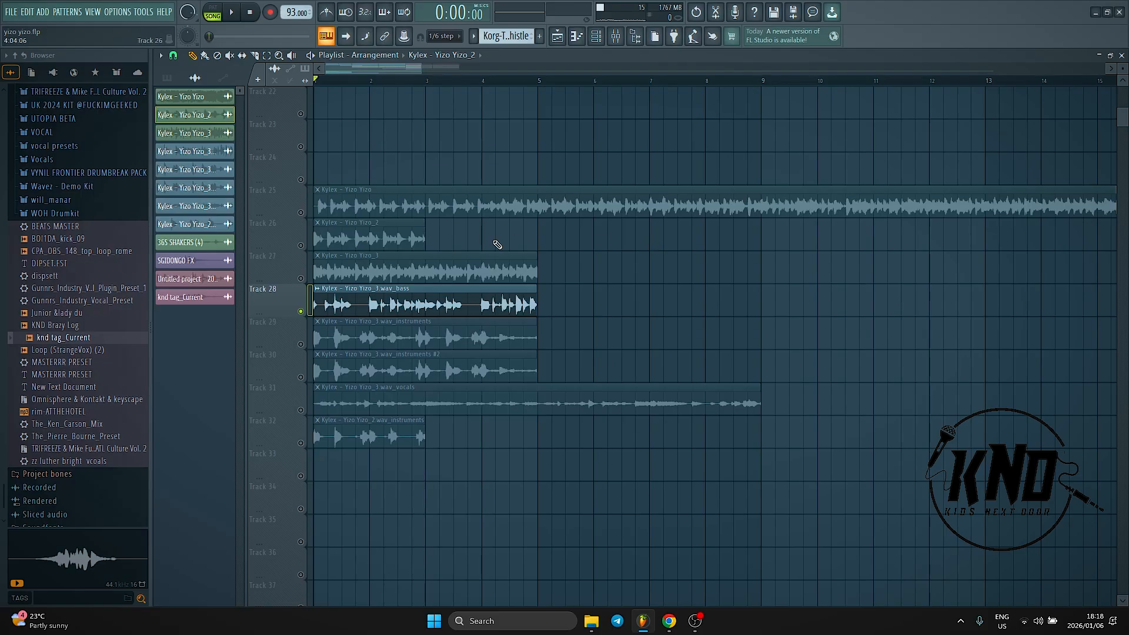
Play the soloed bass stem on track 28, and solo and play the instruments stem on track 29.
key(space)
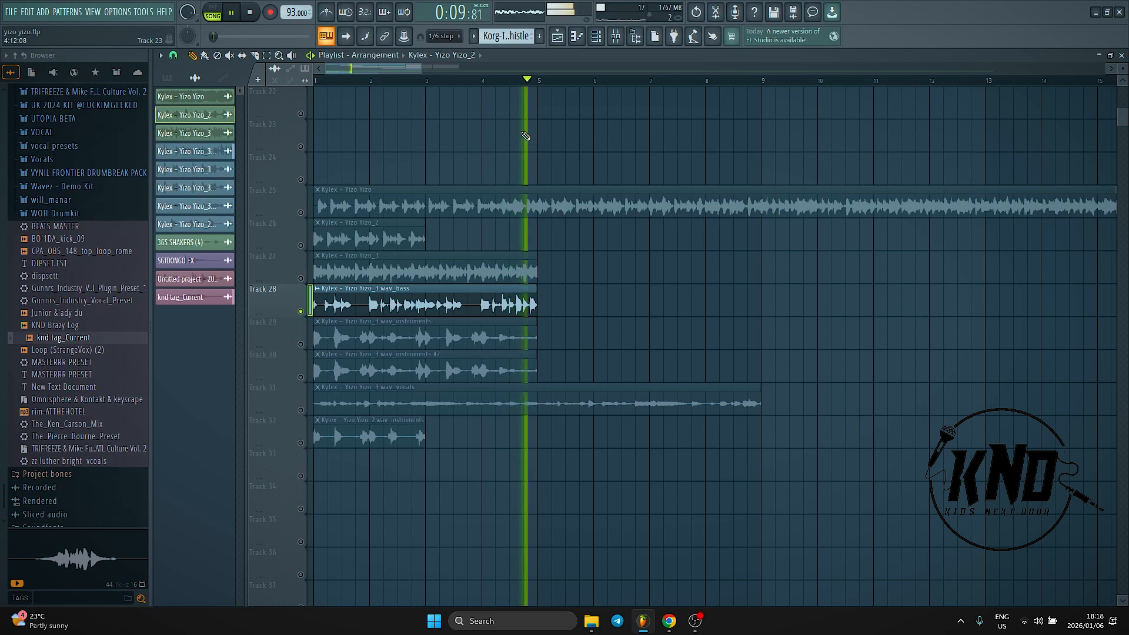
key(space)
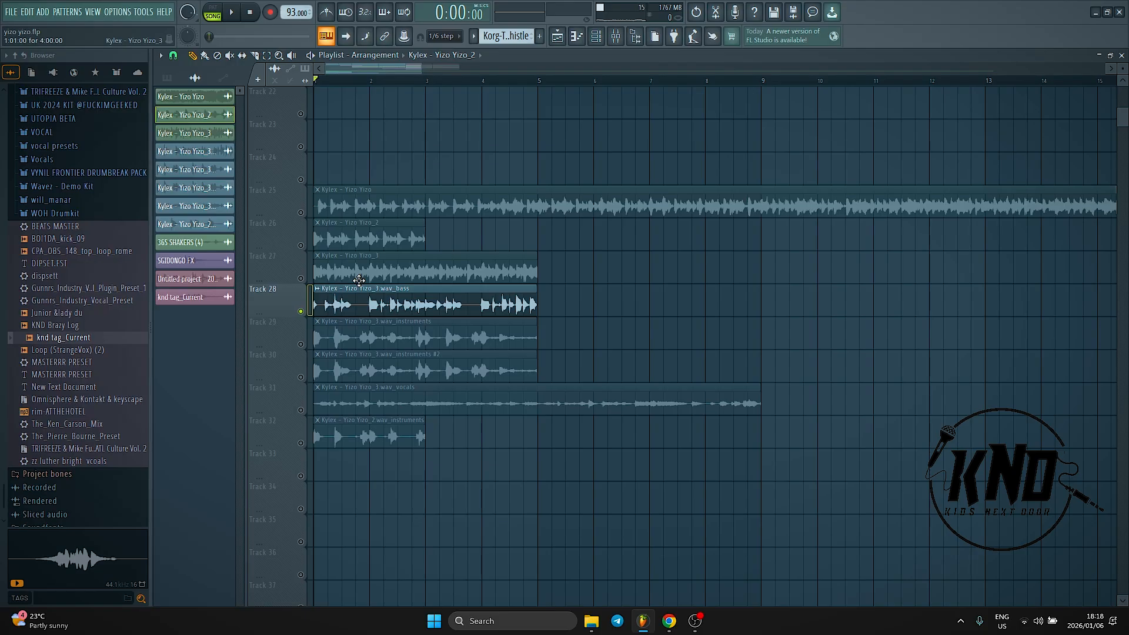
click(307, 344)
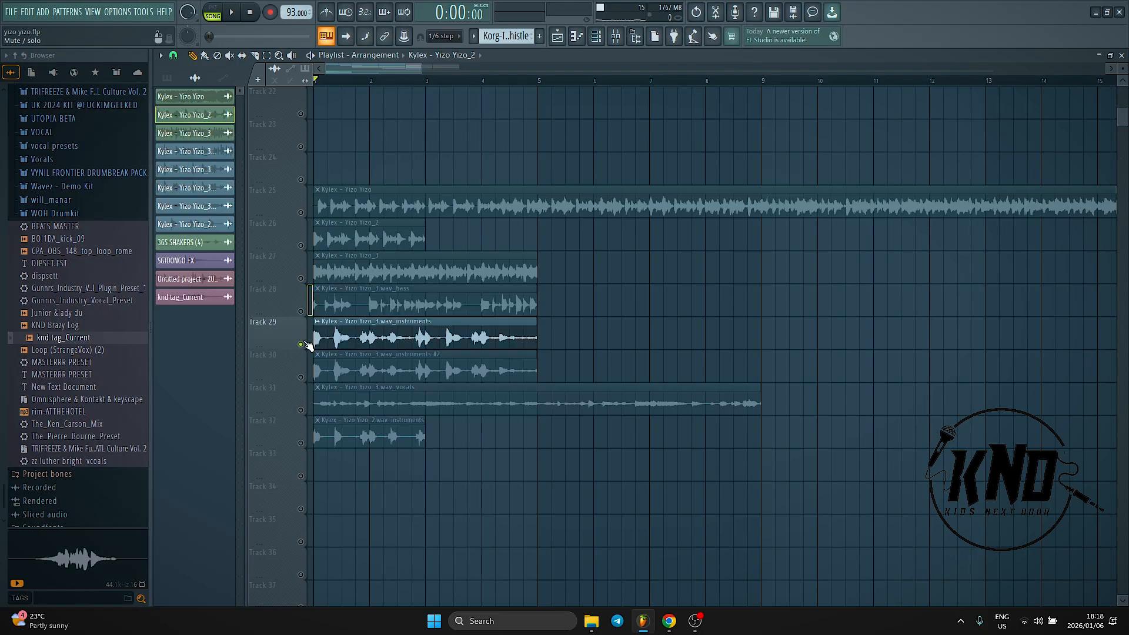
key(space)
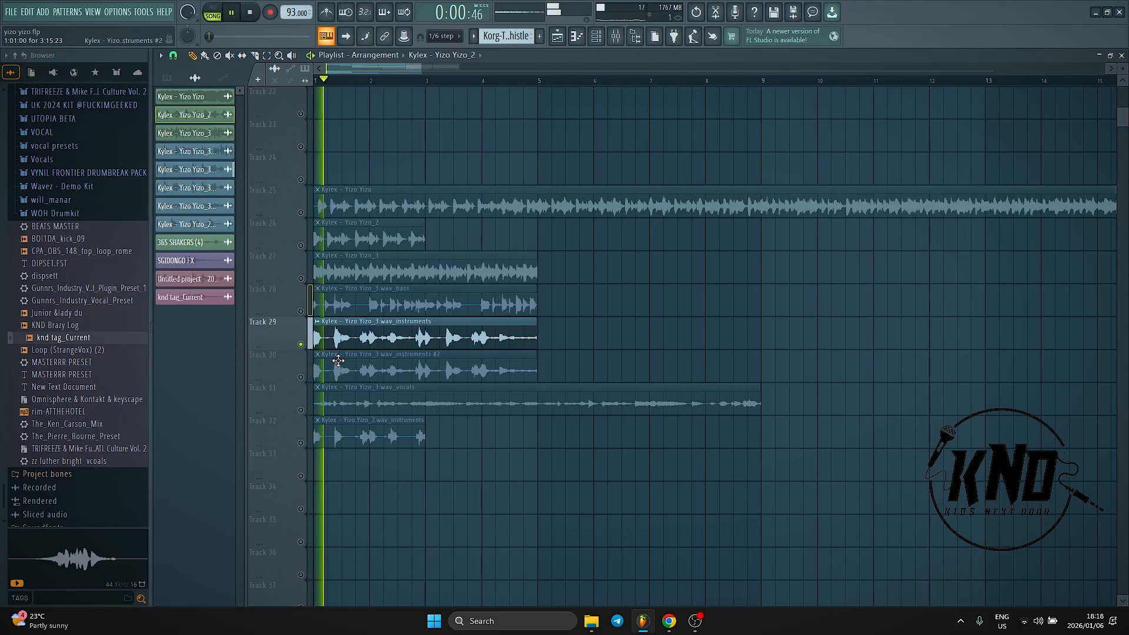
key(space)
Examine the track 29 instruments clip's channel settings and its mixer track's Fruity parametric EQ 2 and Fruity Reeverb 2, and return to the playlist.
double_click(373, 336)
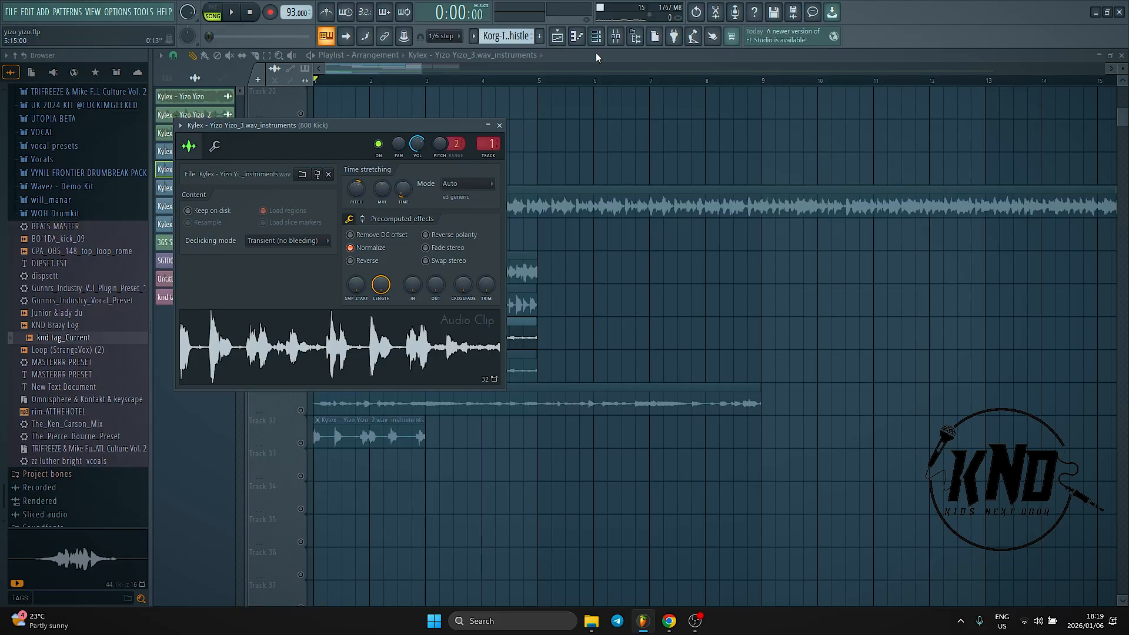
click(615, 36)
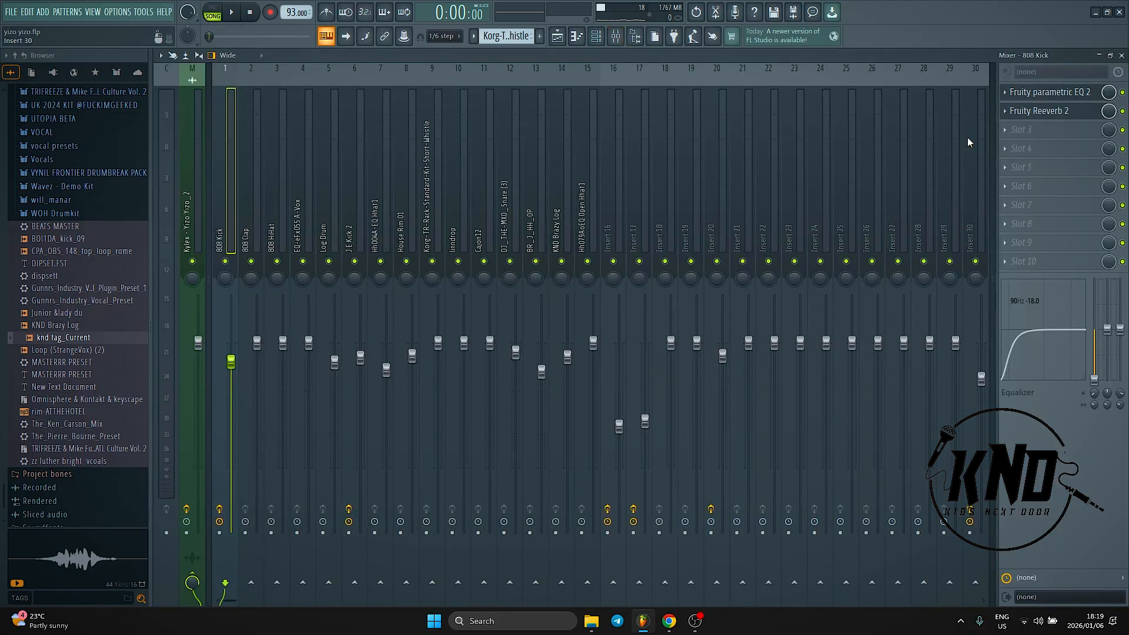
click(1058, 93)
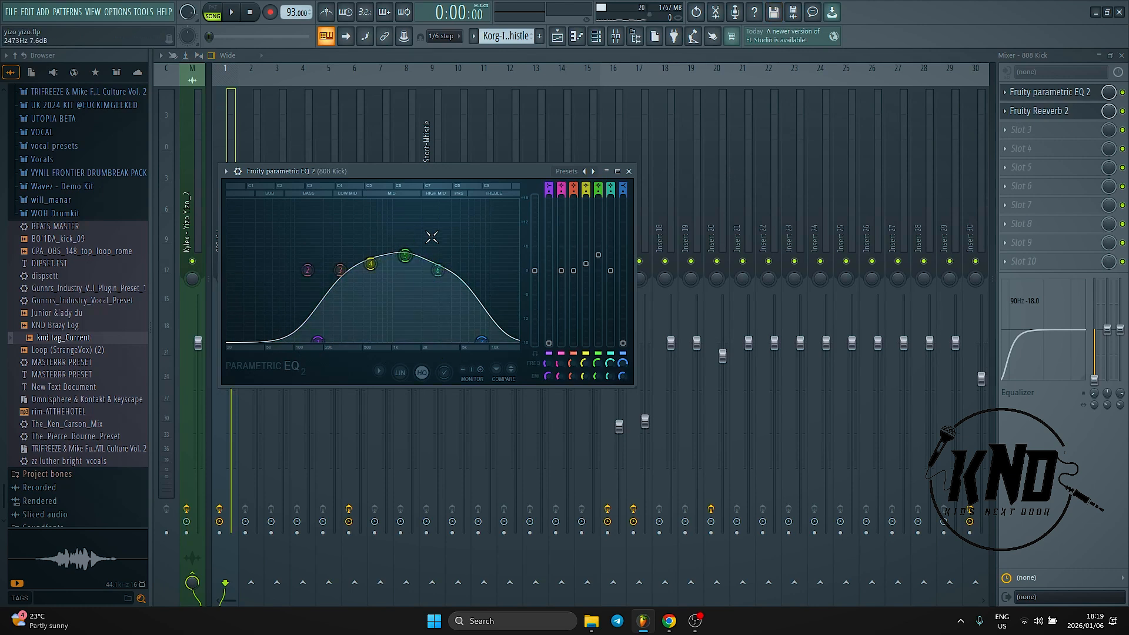
click(1047, 118)
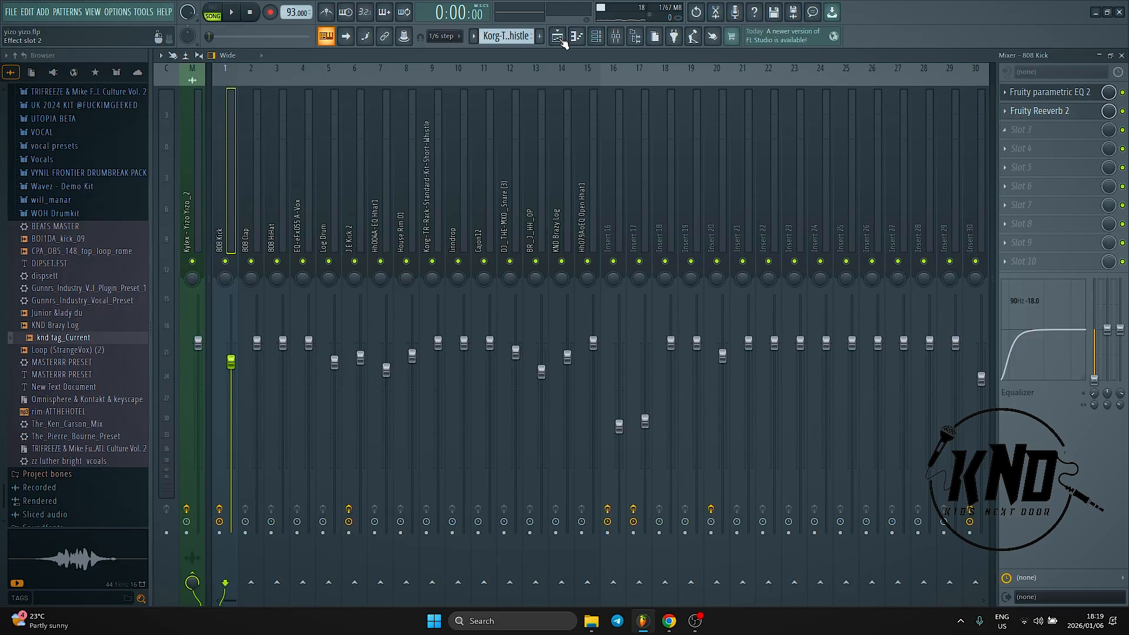
click(686, 628)
click(708, 622)
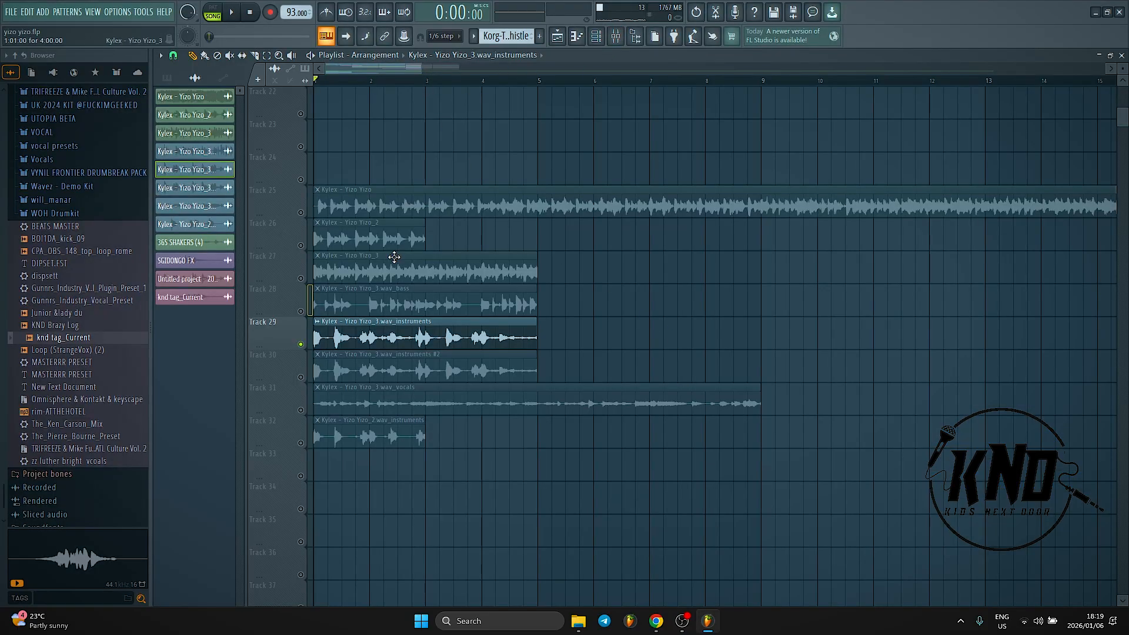
Solo and play the second instruments stem on track 30 and the Yizo Yizo_2 instruments stem on track 32.
click(305, 382)
key(space)
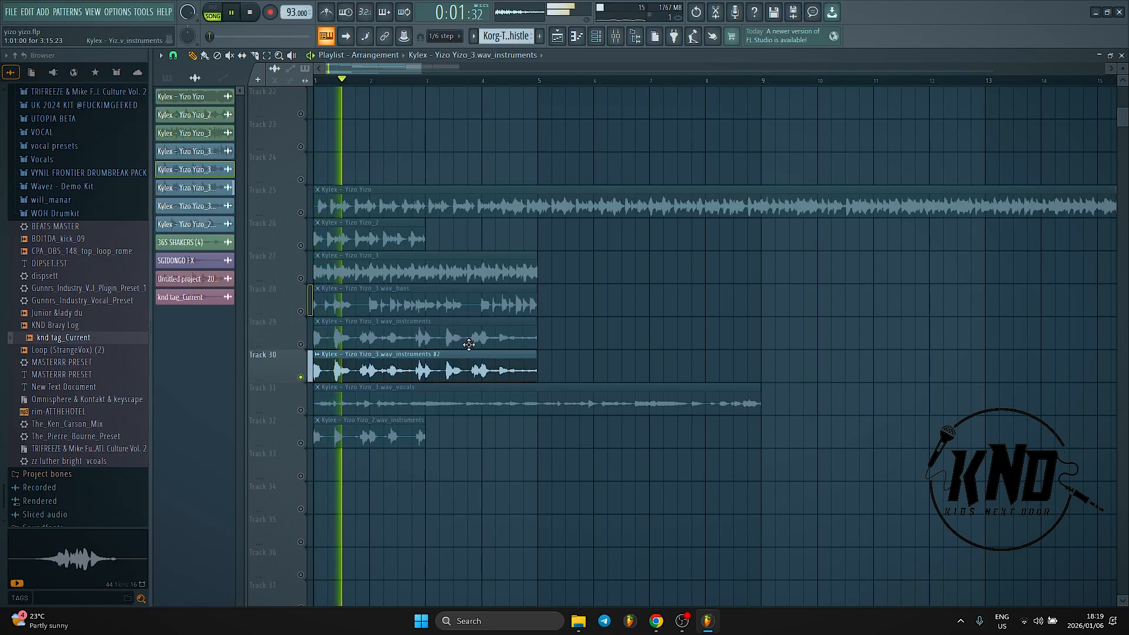
click(307, 446)
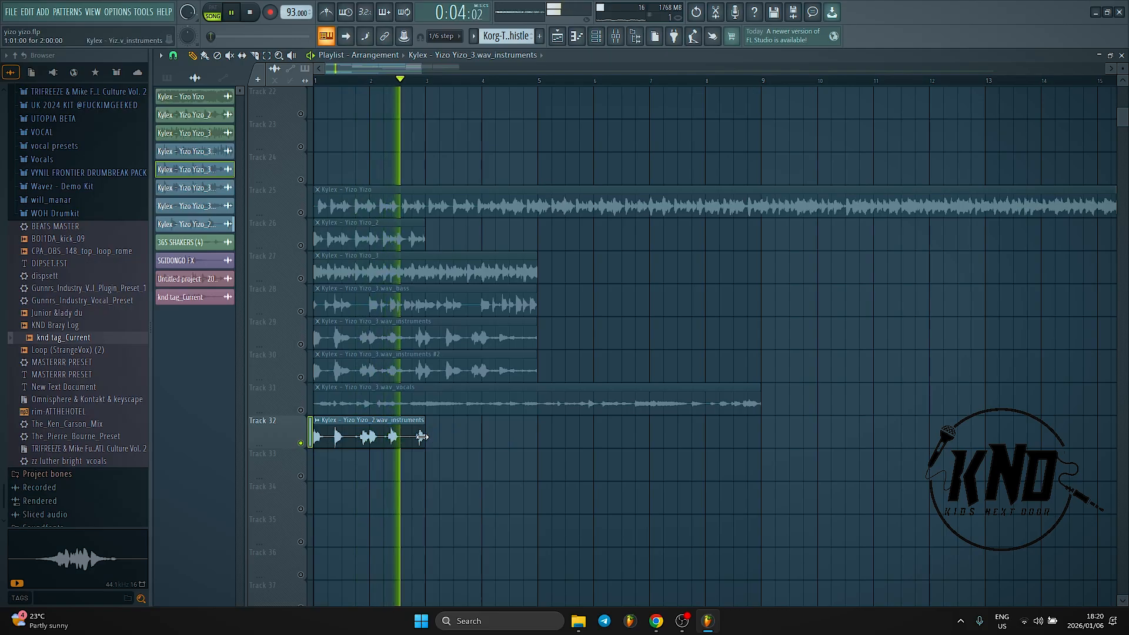
key(space)
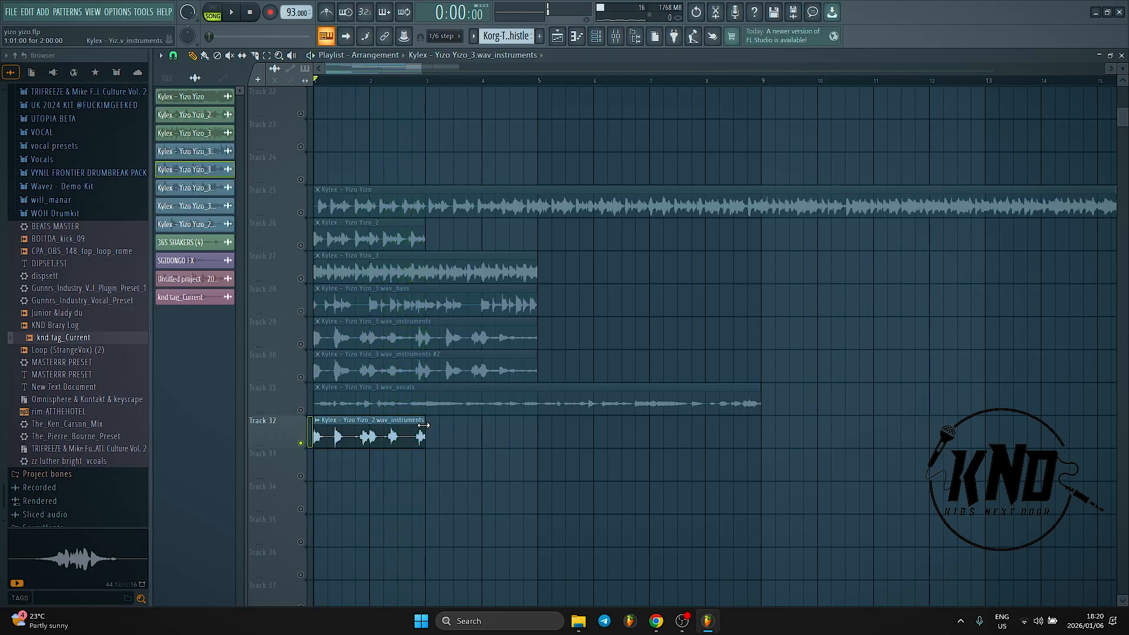
Unmute the sample stems on tracks 6, 5 and 3 of the main arrangement and play them together.
scroll(564, 182, up, 3)
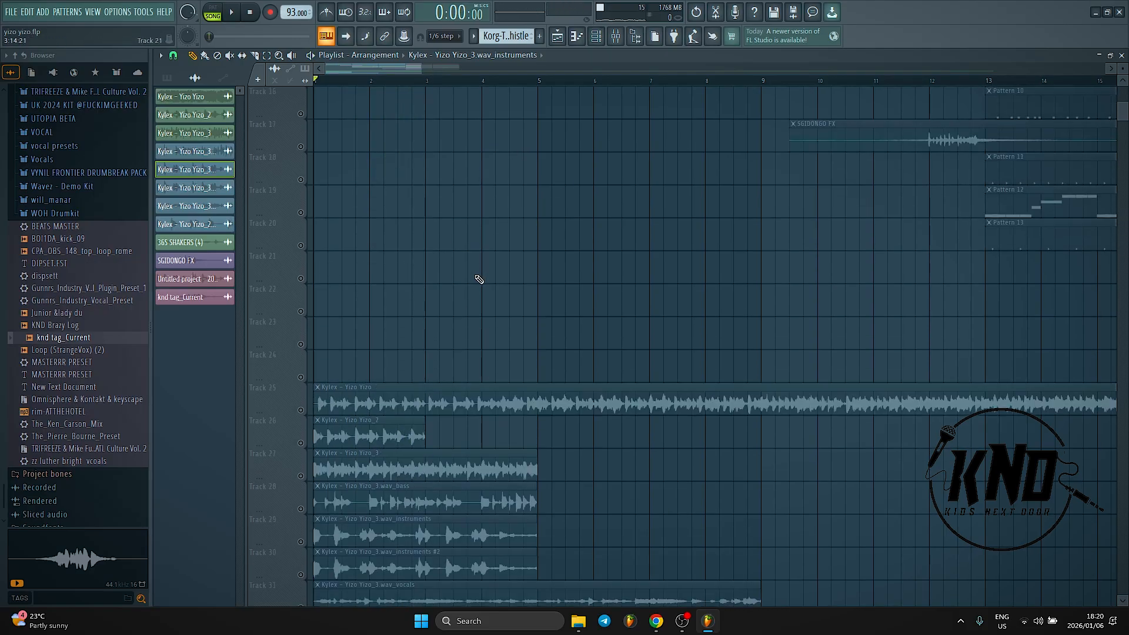
scroll(453, 301, up, 3)
scroll(448, 267, down, 4)
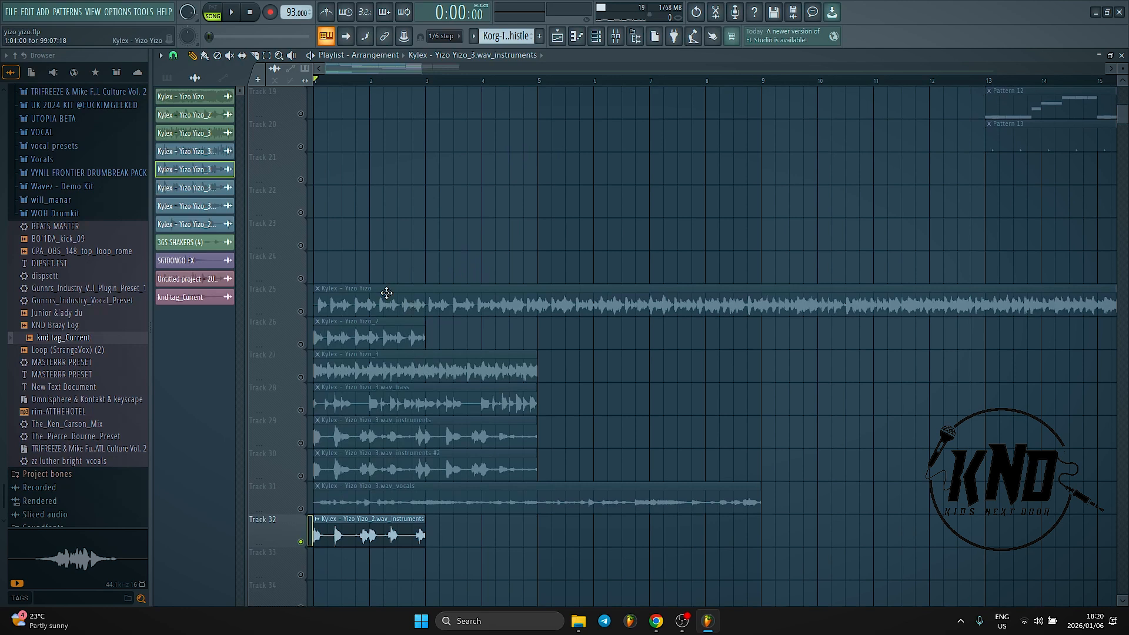
right_click(414, 310)
scroll(393, 541, up, 9)
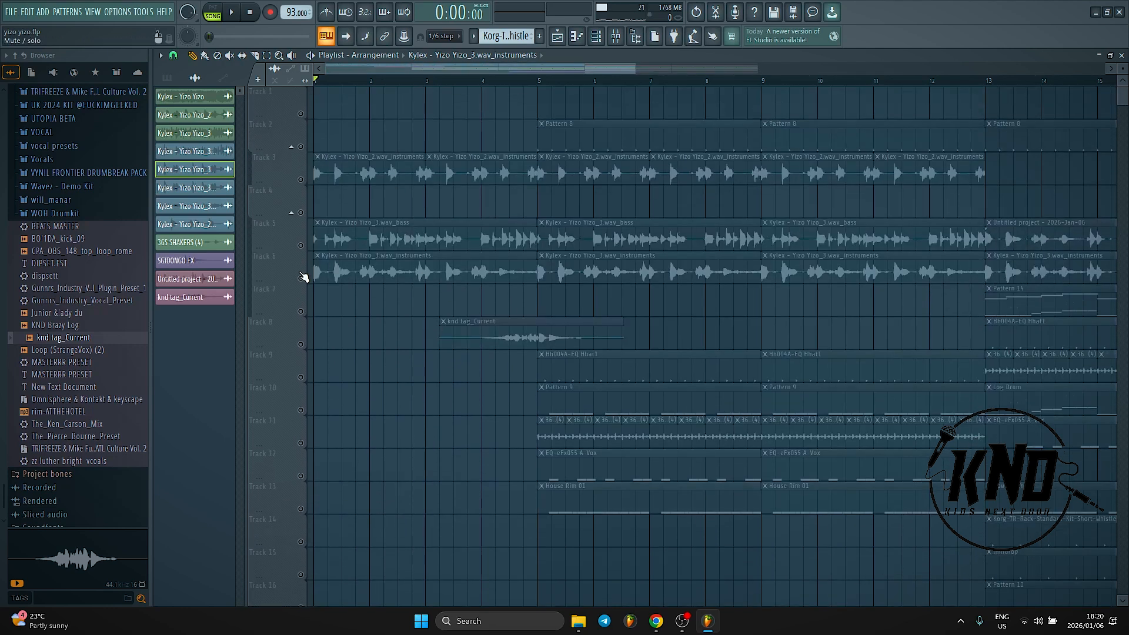
click(301, 277)
click(301, 245)
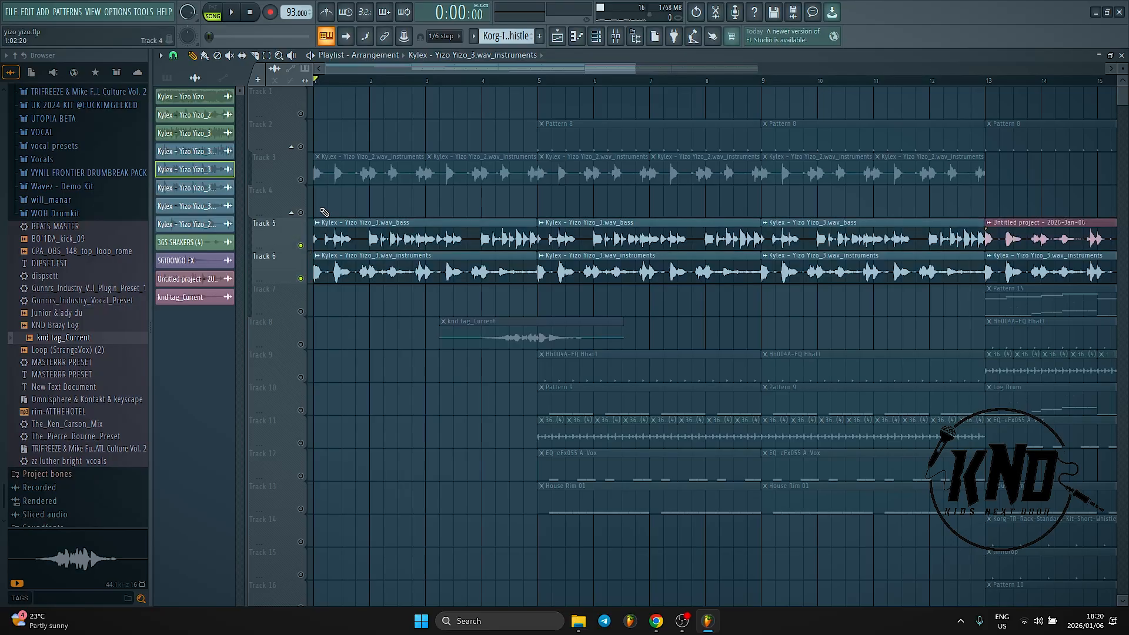
click(301, 180)
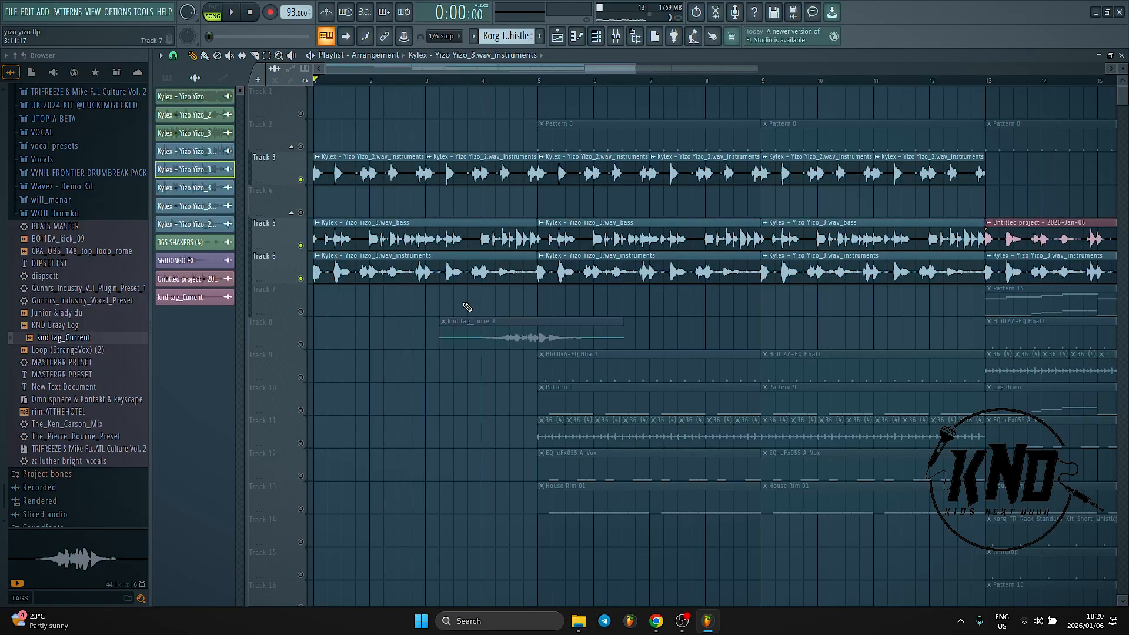
key(space)
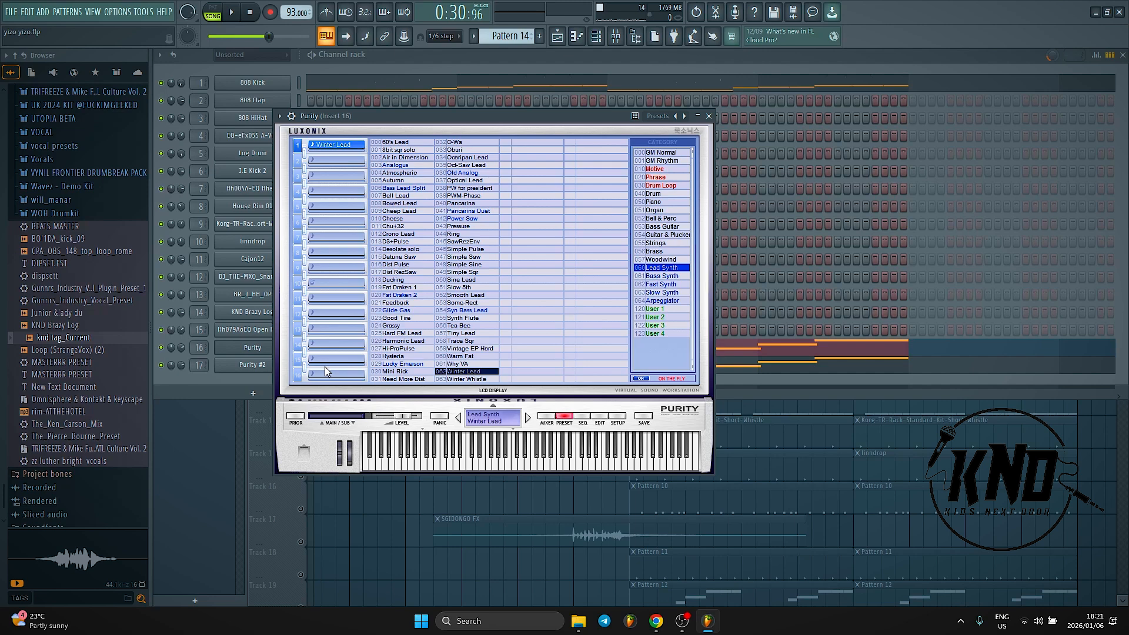
Check the Purity instrument on channel 16 and close its plugin window.
click(253, 348)
click(253, 348)
click(252, 348)
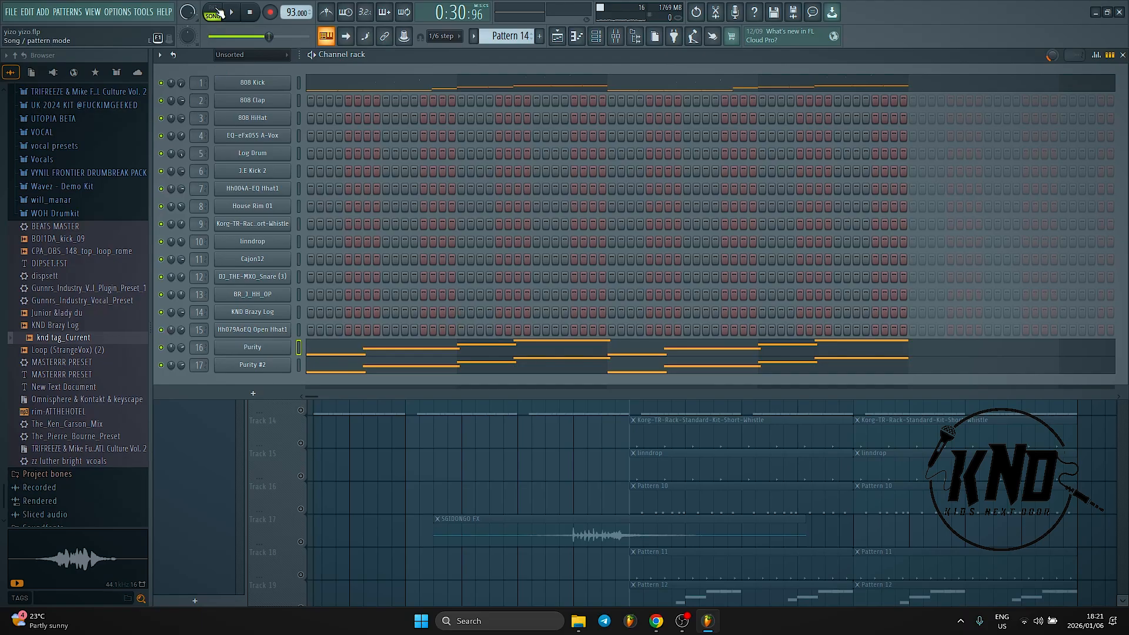
Play Pattern 14 while viewing the Purity notes in the piano roll, stop playback and return to the playlist.
click(325, 351)
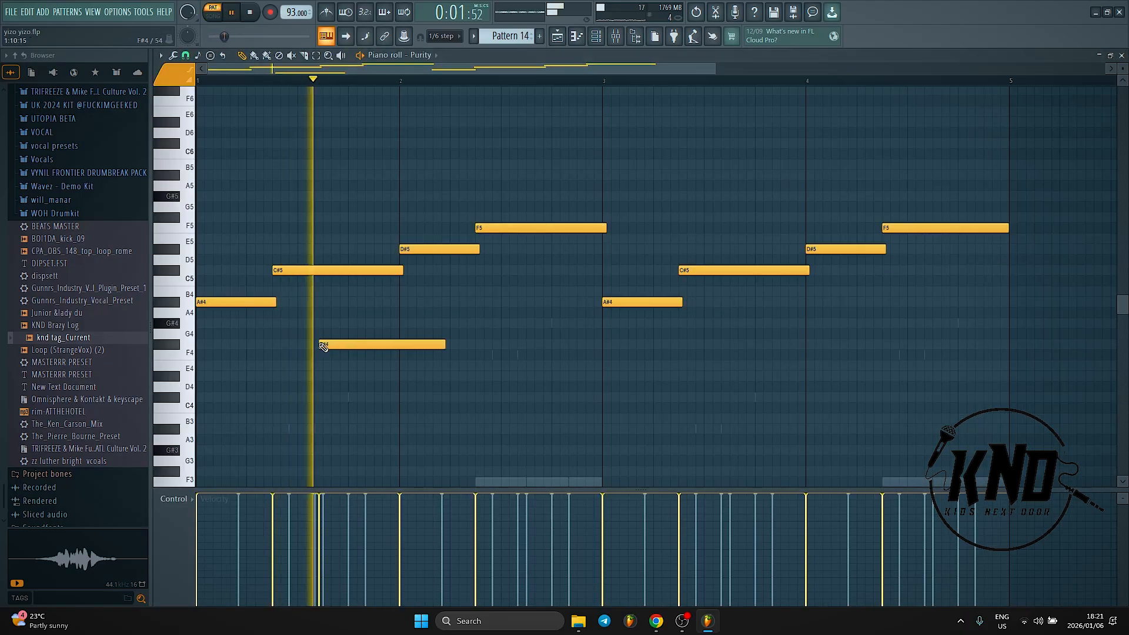
click(604, 37)
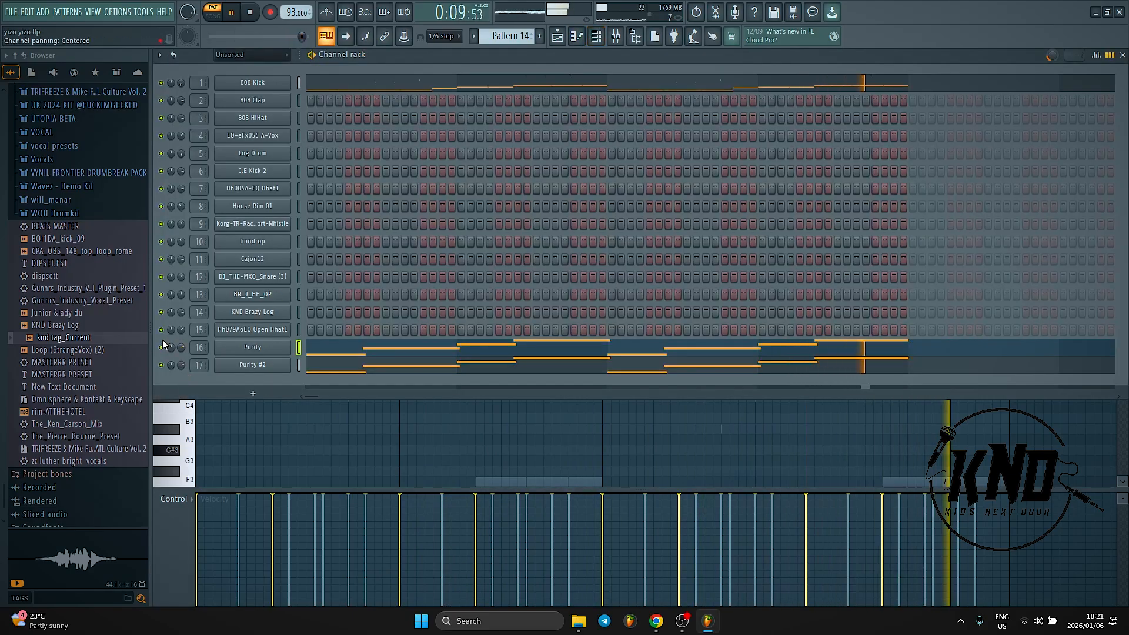
key(space)
click(556, 37)
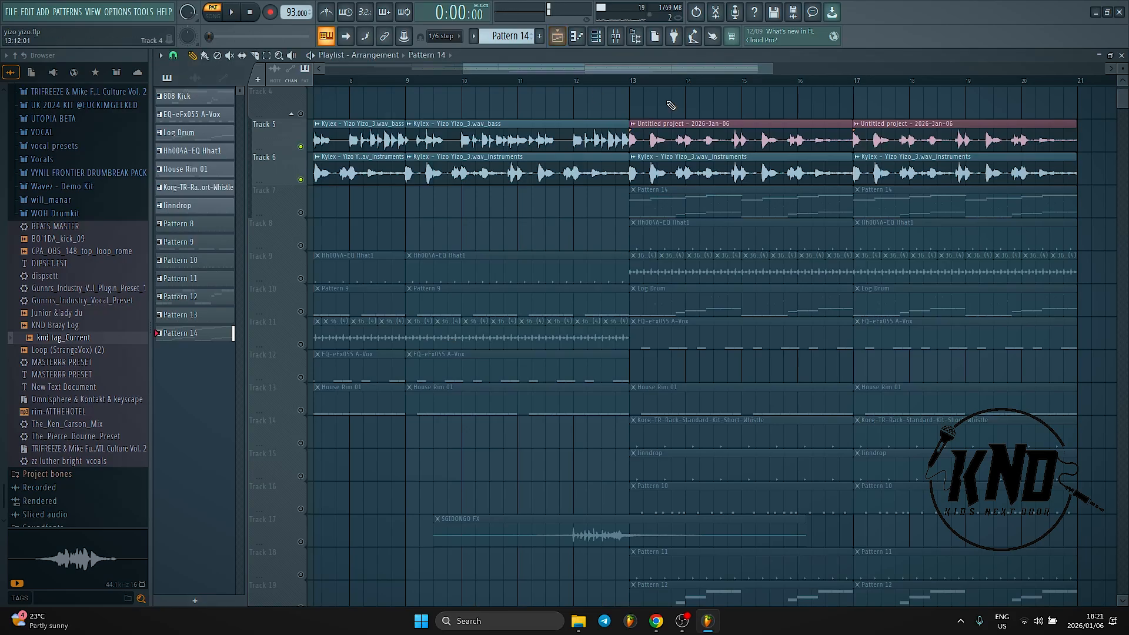
Solo track 19 and play its Pattern 12 clip from bar 13 of the arrangement.
scroll(663, 285, down, 5)
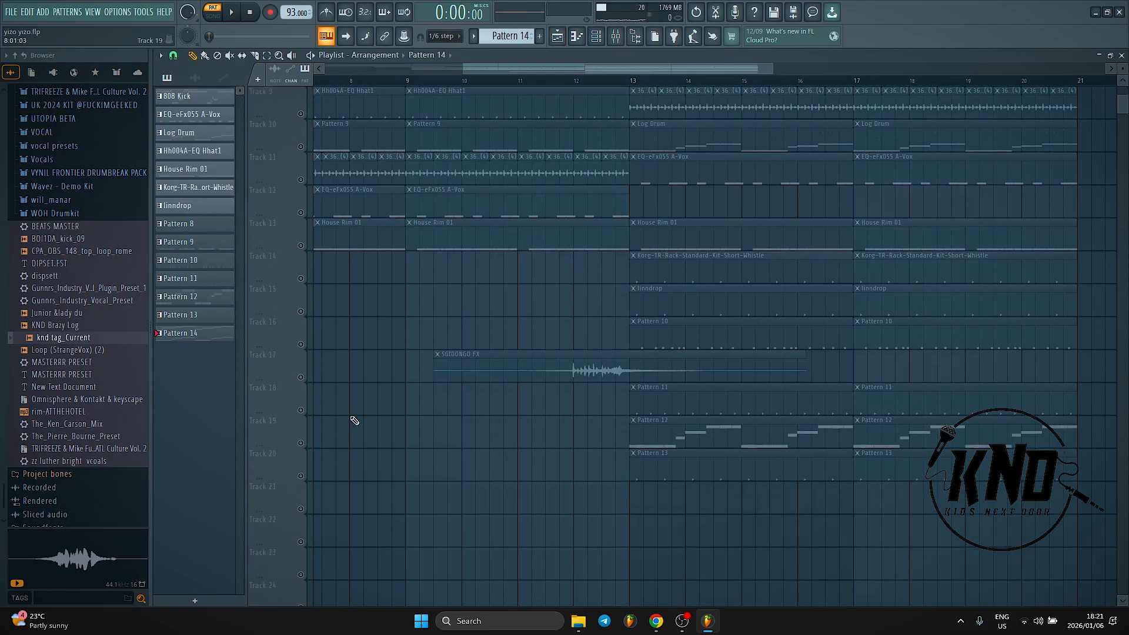
click(301, 444)
click(633, 81)
key(space)
key(space)
scroll(517, 214, up, 8)
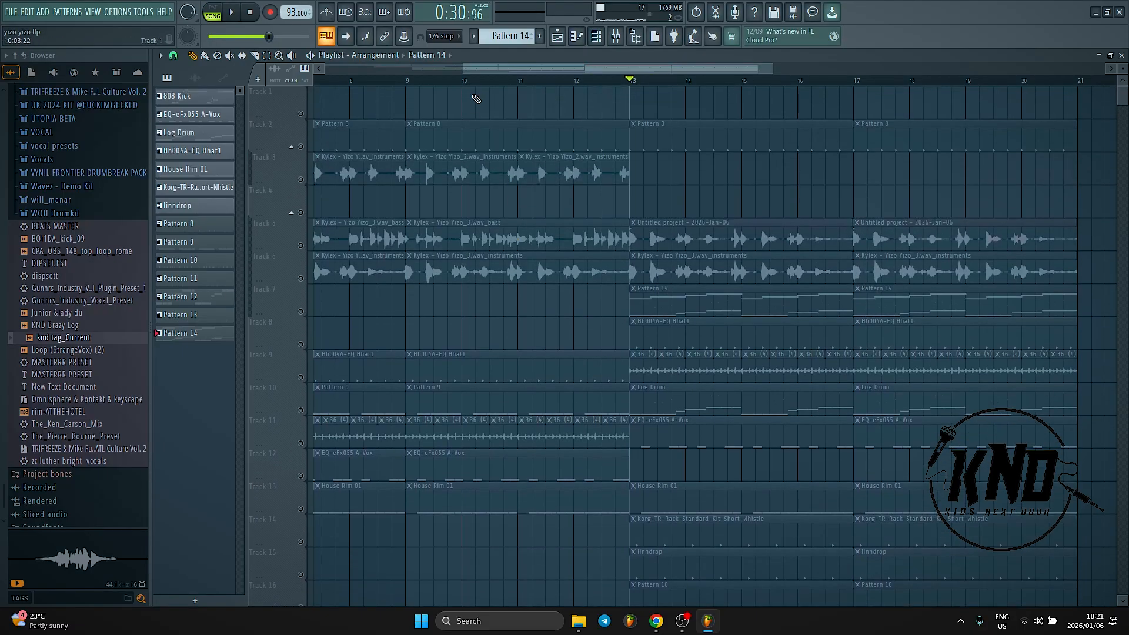
Play the soloed Pattern 8 kick on track 2 from bar 5, checking its J.E Kick 2 steps in the channel rack.
drag(462, 69, 325, 69)
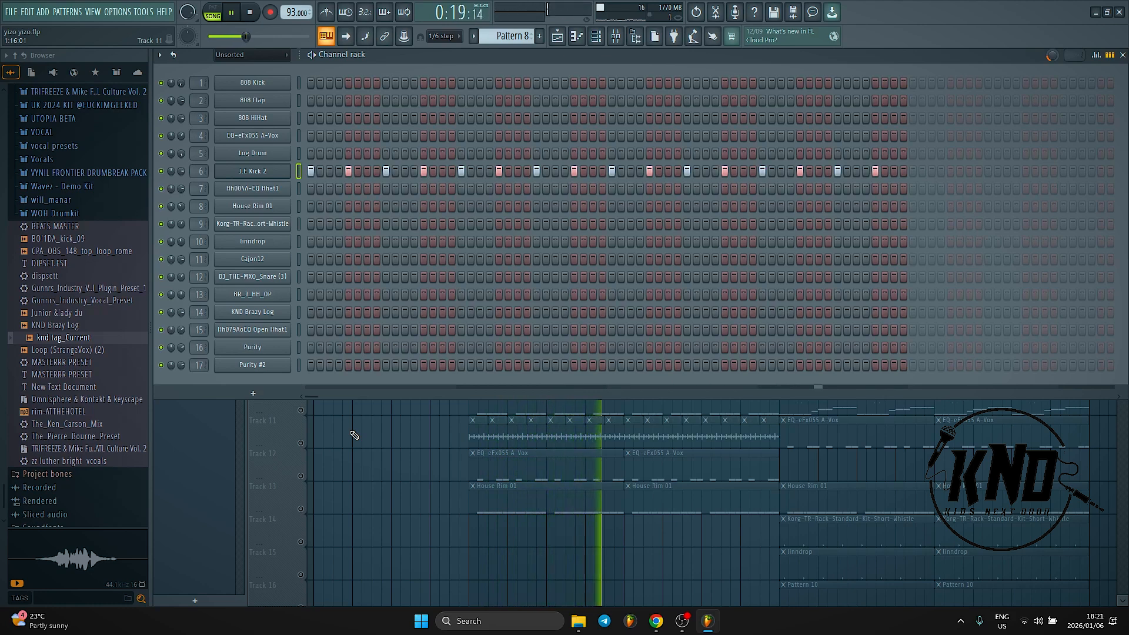
key(F6)
key(space)
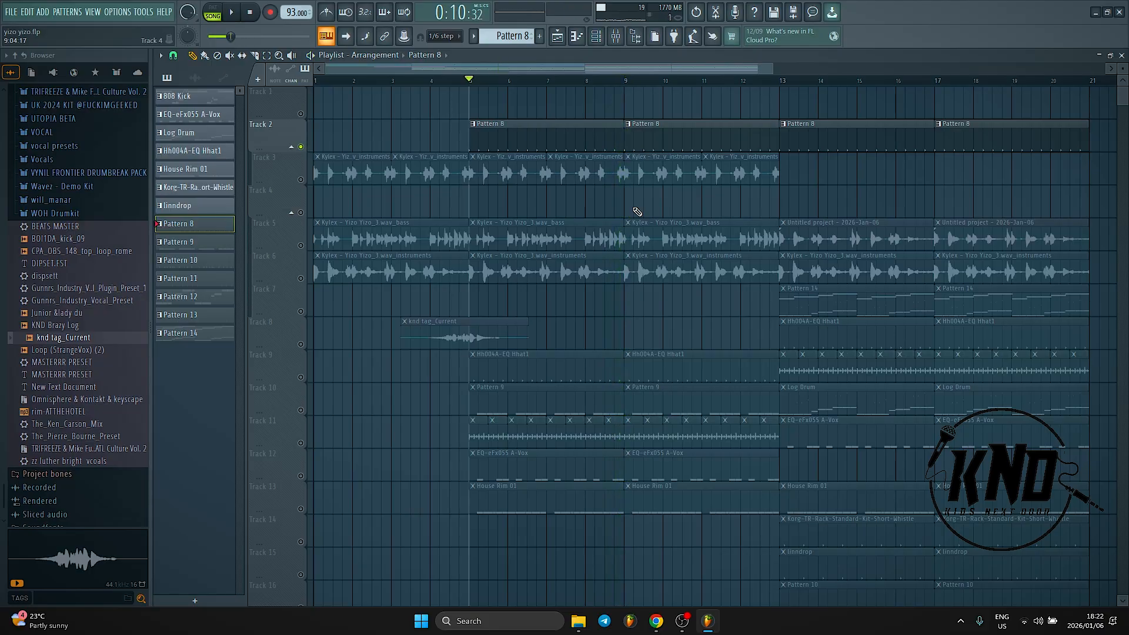
Solo track 9 and play it, checking the Hh004A-EQ Hhat1 steps and sampler settings before returning to the playlist.
scroll(365, 394, down, 1)
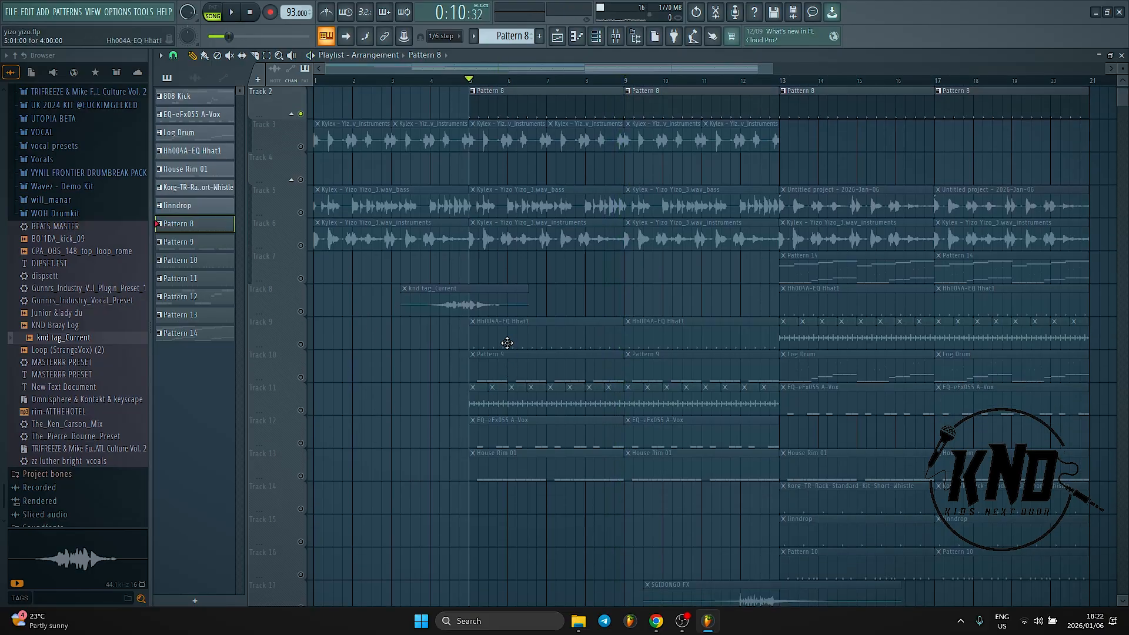
click(301, 350)
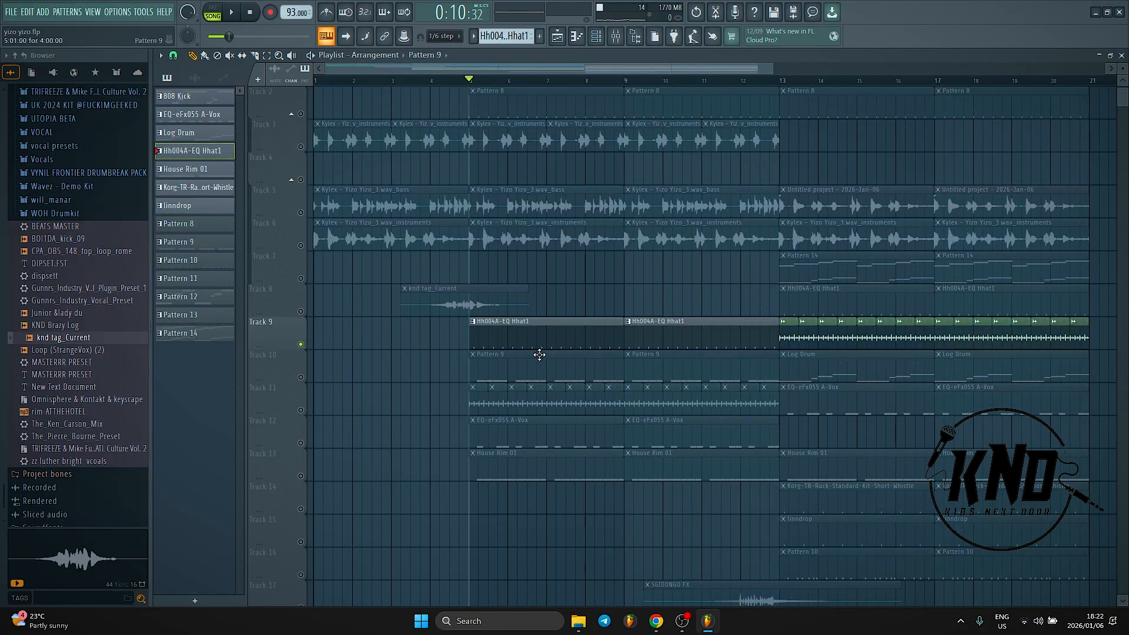
click(598, 40)
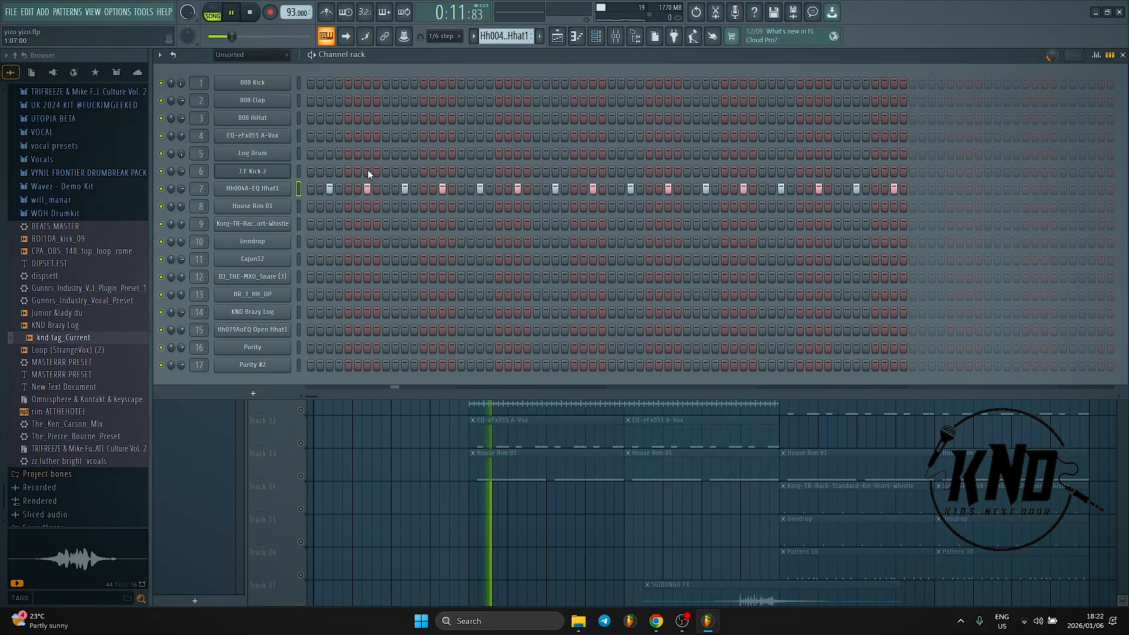
click(281, 189)
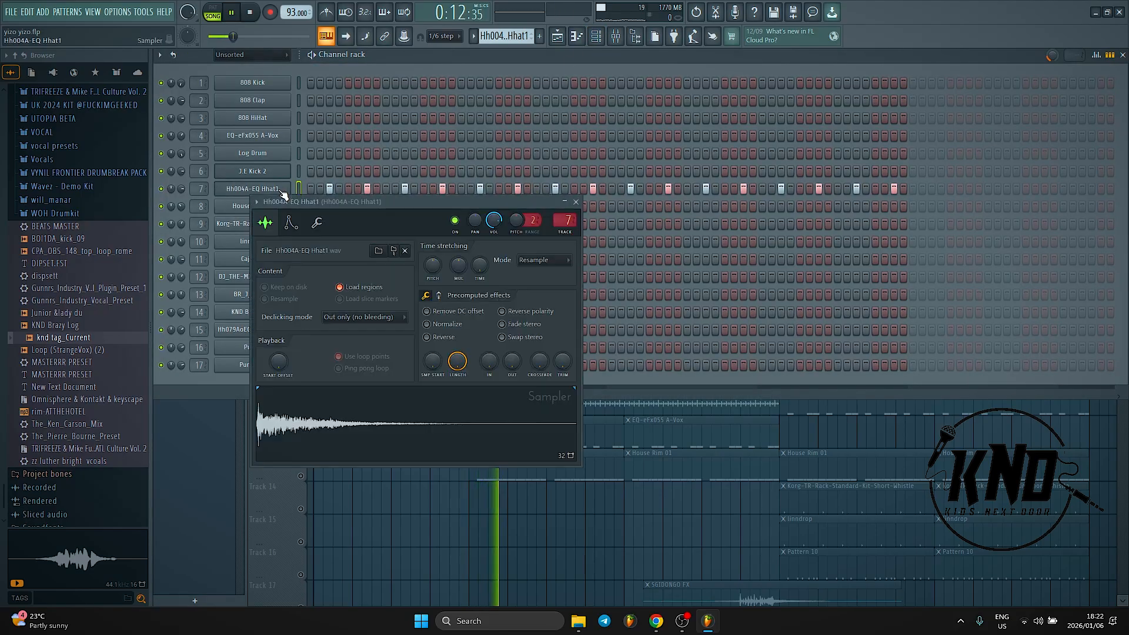
click(550, 36)
scroll(395, 383, up, 1)
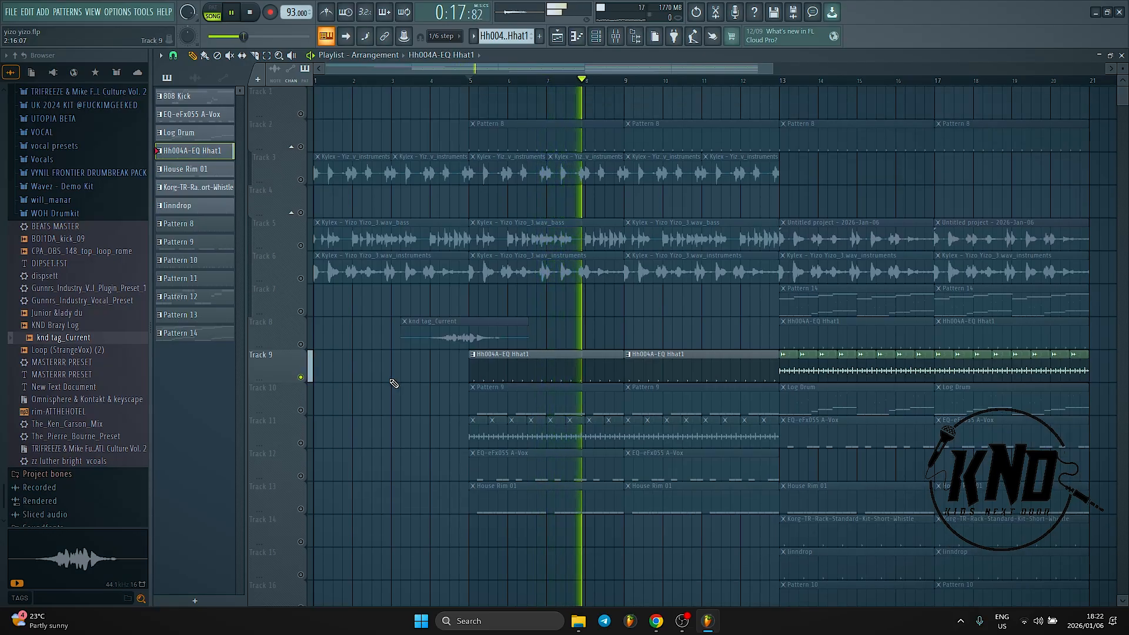
Solo track 10 and play its Pattern 9 clips from bar 5 while checking the pattern in the channel rack.
scroll(394, 383, down, 2)
click(497, 328)
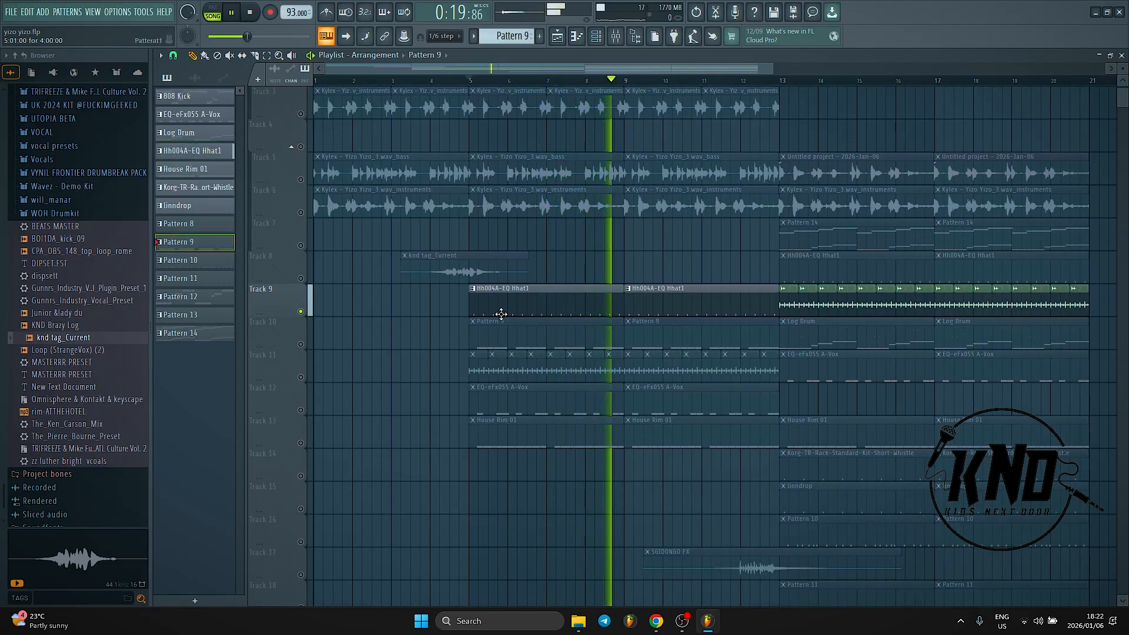
click(596, 37)
click(370, 419)
key(space)
right_click(300, 345)
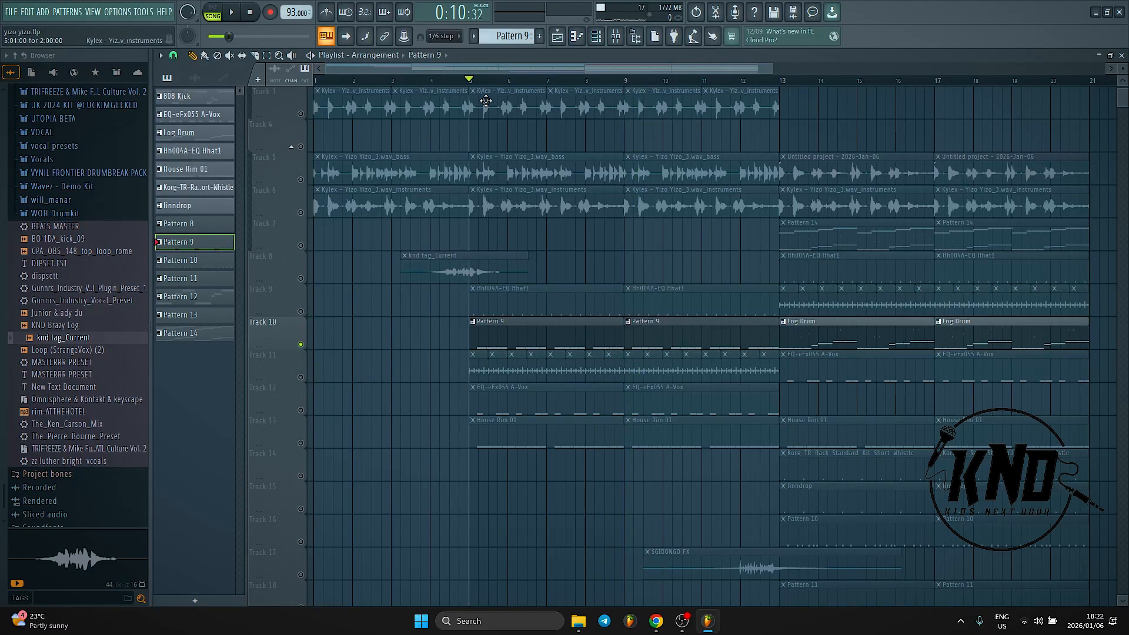
key(space)
click(595, 38)
click(420, 266)
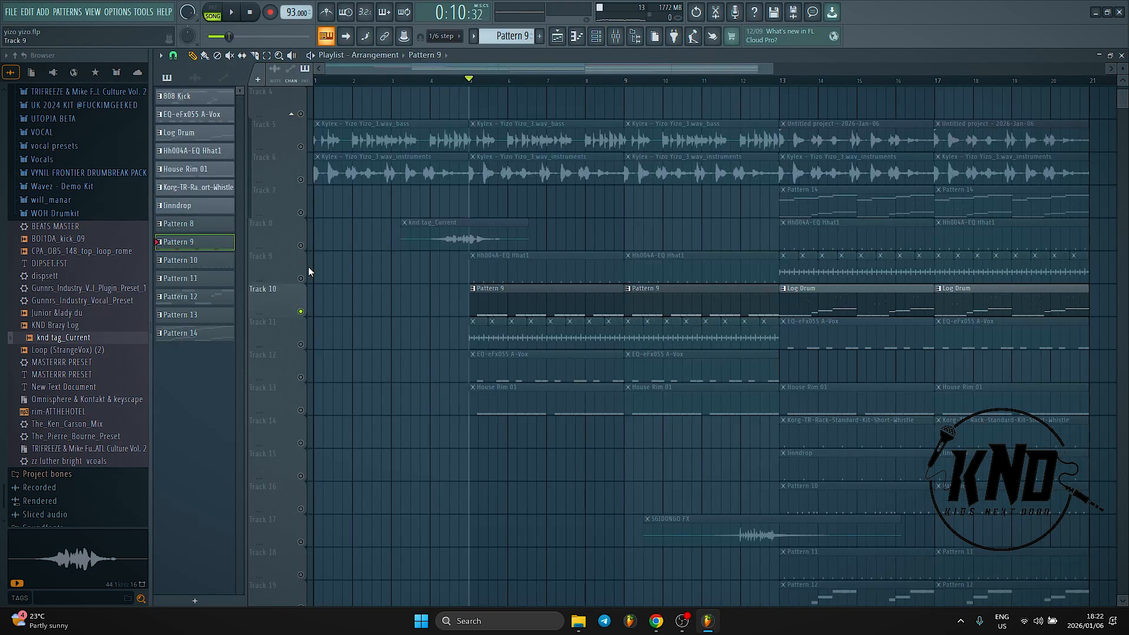
Solo and play the shaker clips on track 11, checking the 365 SHAKERS (4) channel settings.
click(306, 346)
key(space)
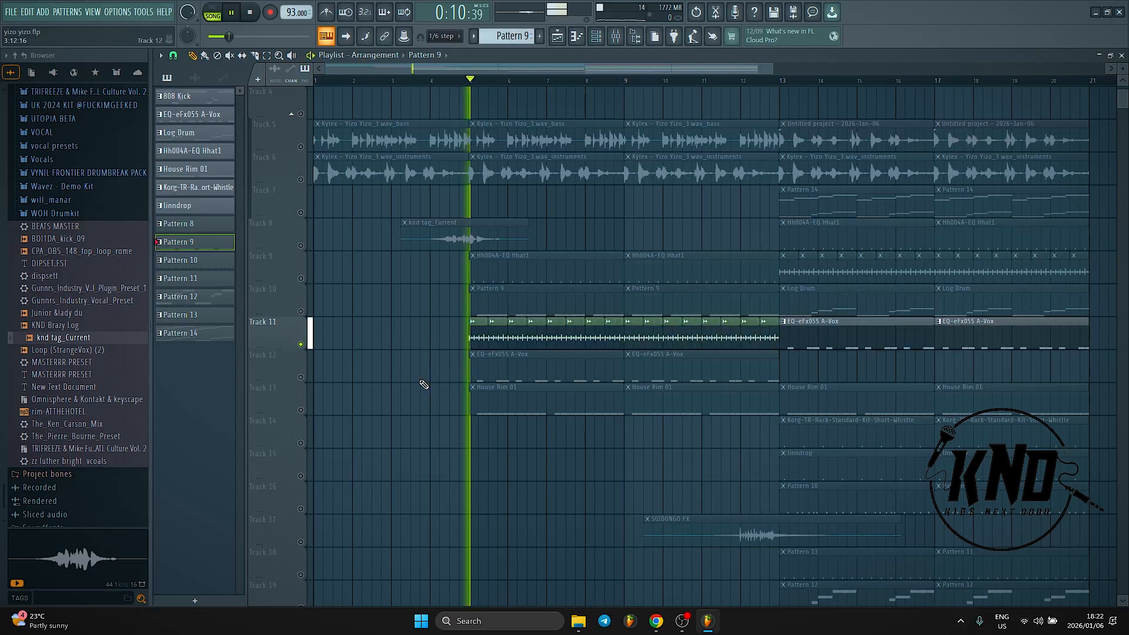
double_click(520, 327)
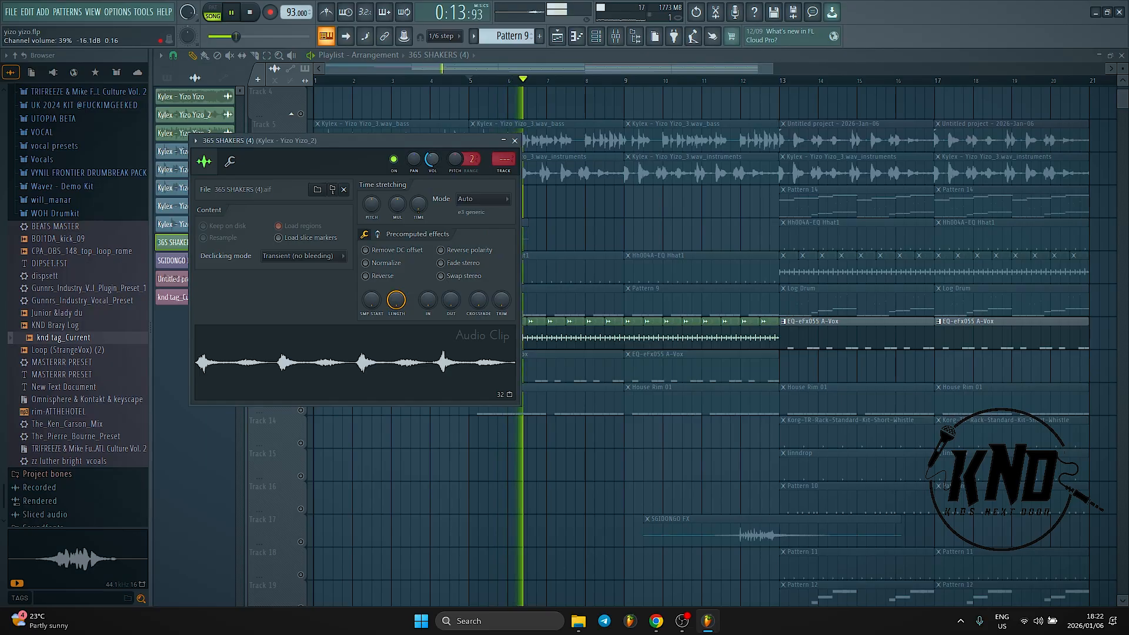
click(514, 140)
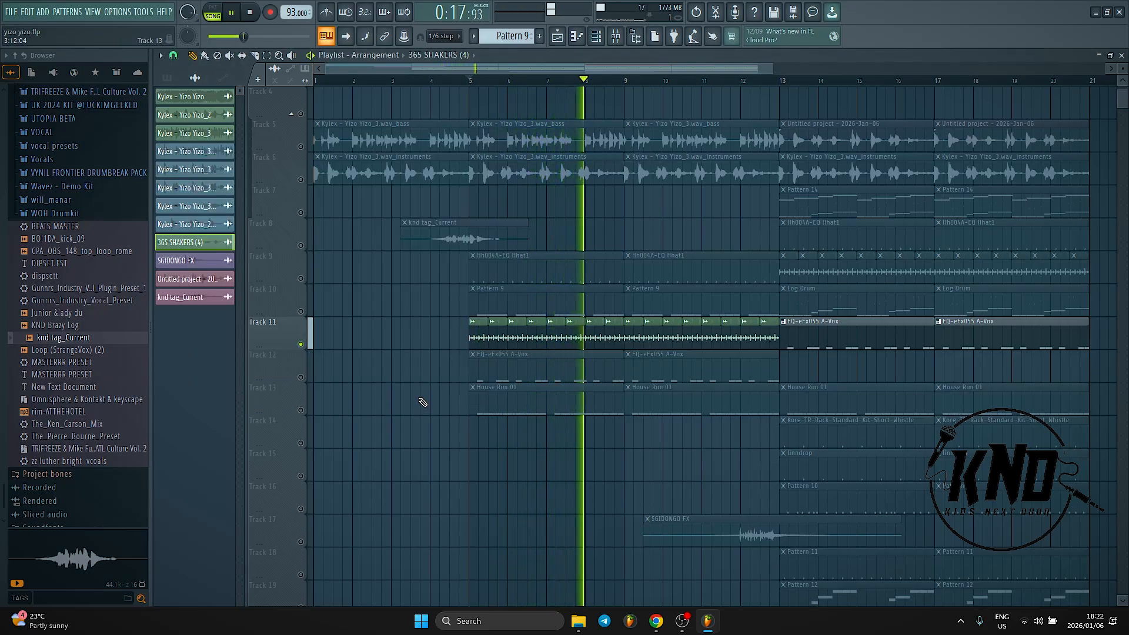
key(space)
Solo track 12 and play the EQ-eFx055 A-Vox pattern while viewing its piano roll notes, and return to the playlist.
right_click(301, 376)
click(487, 375)
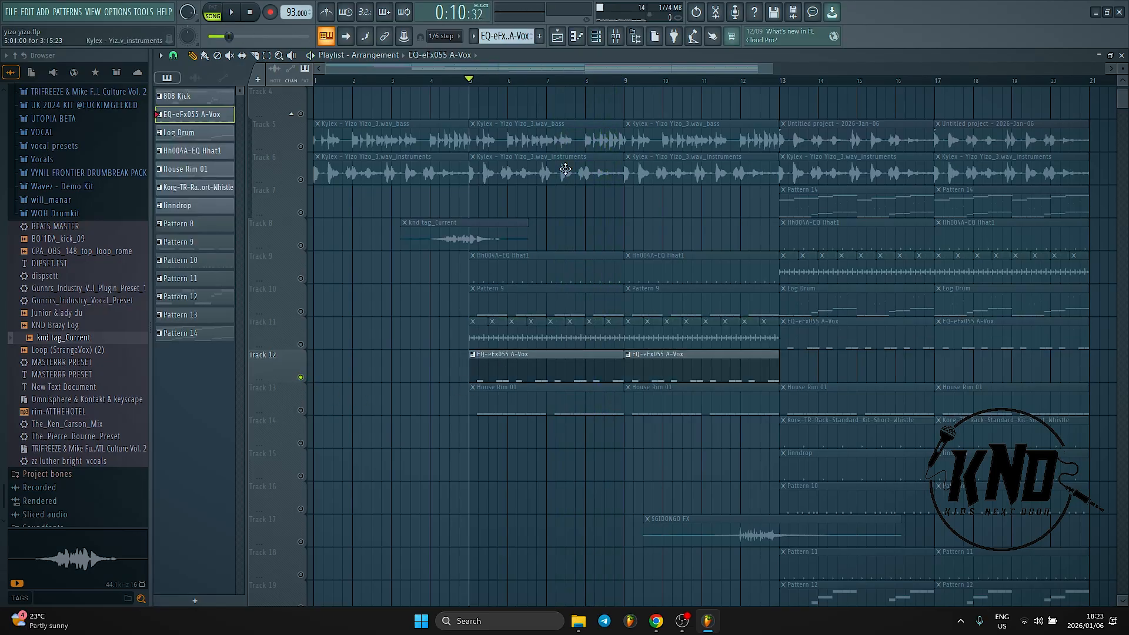
click(595, 37)
click(382, 142)
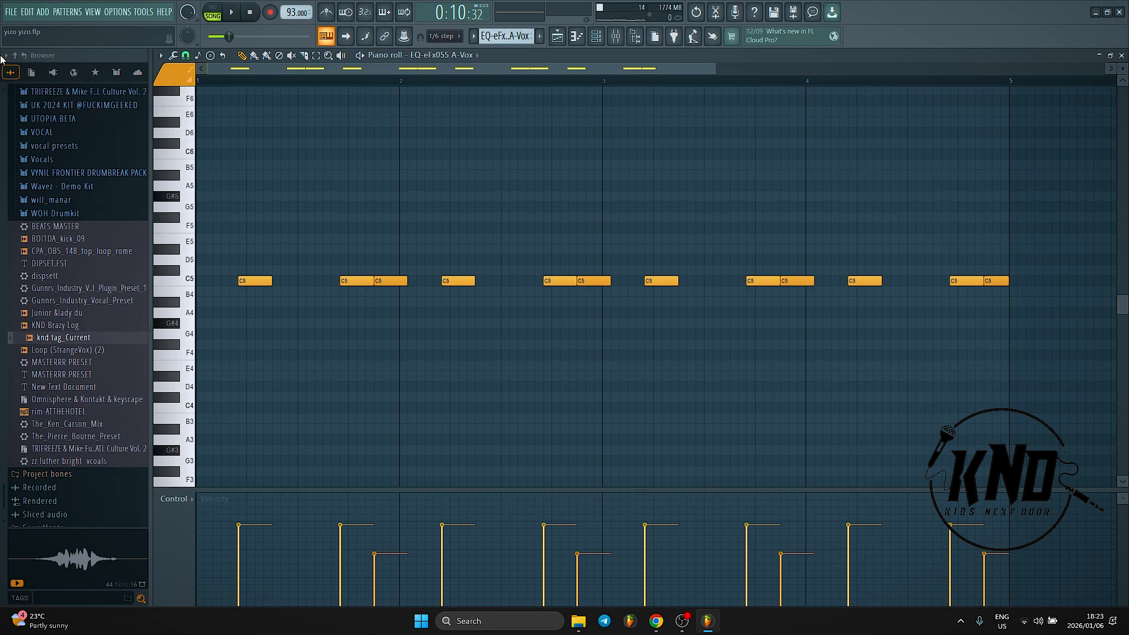
key(space)
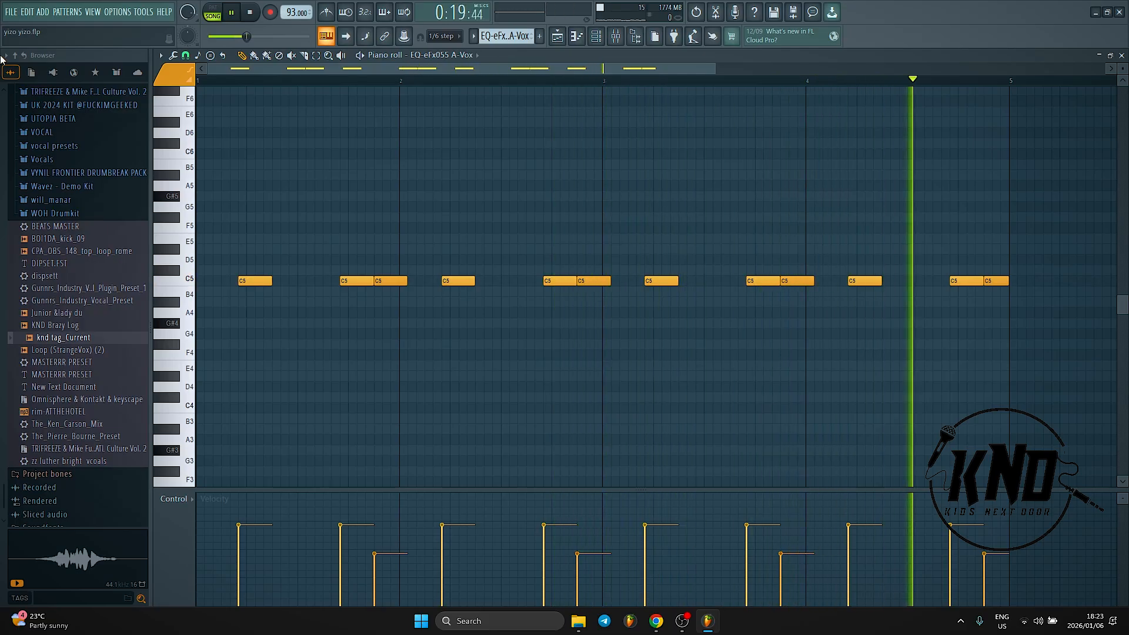
key(space)
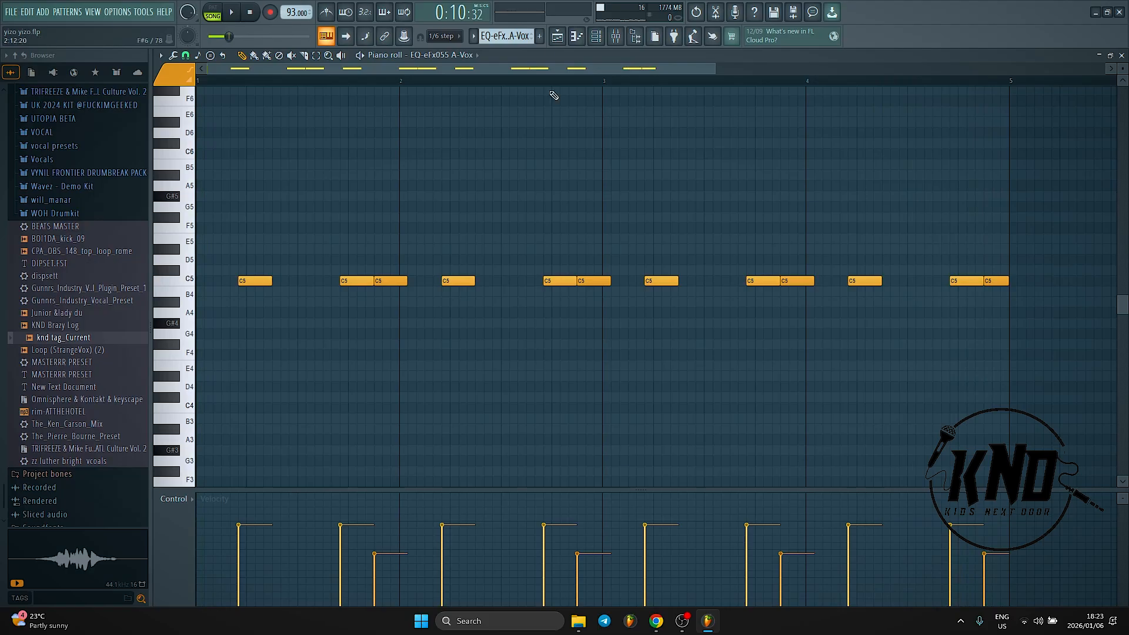
click(596, 37)
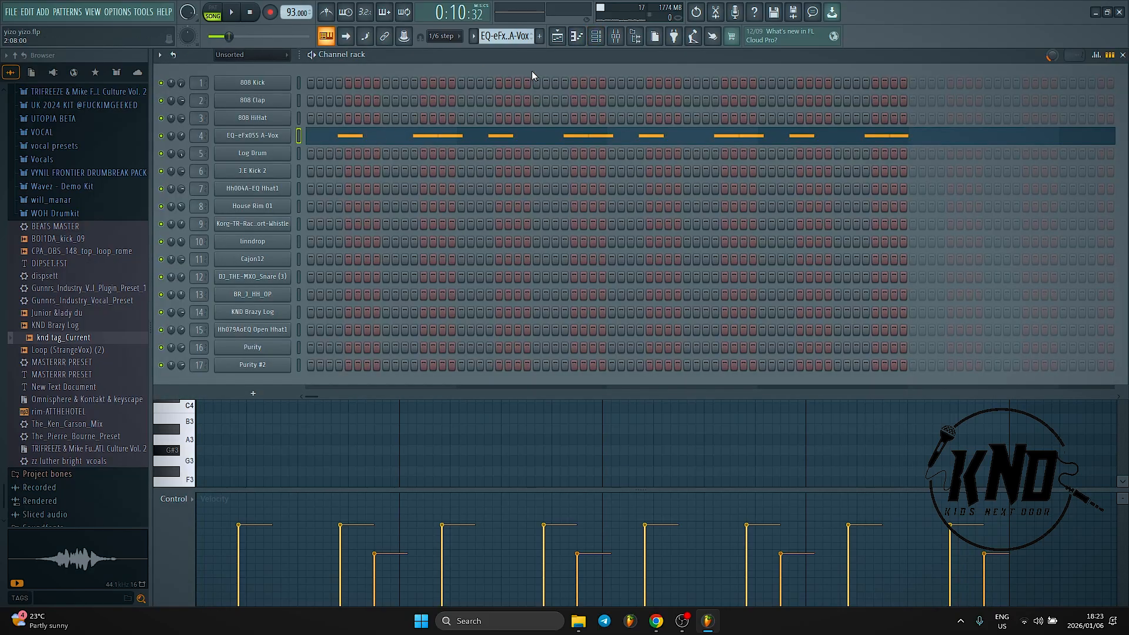
click(557, 39)
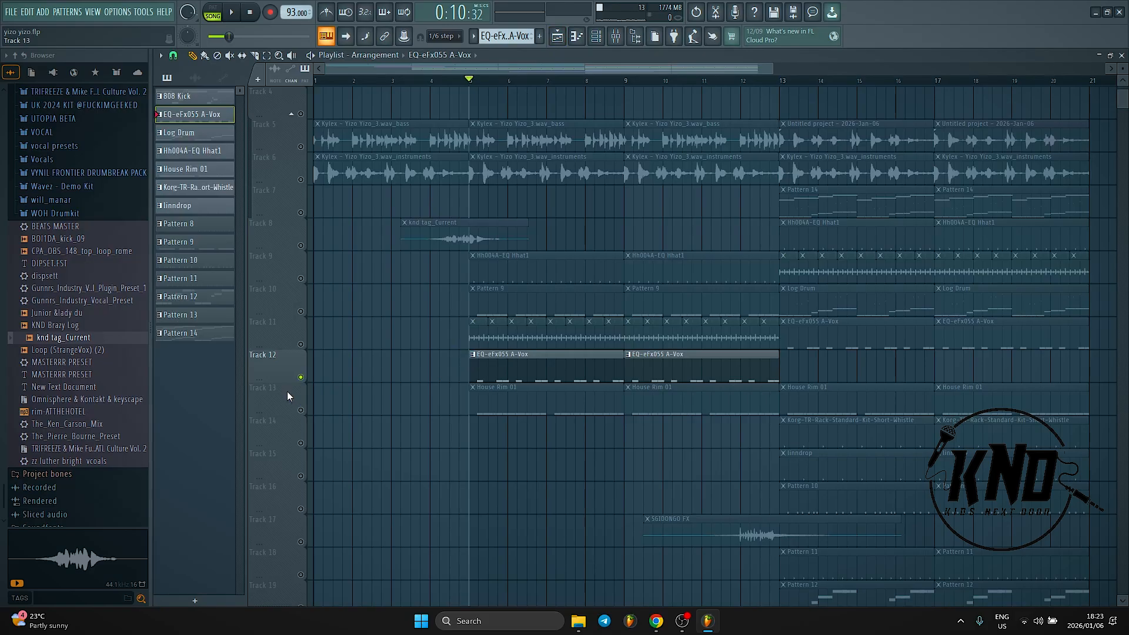
Solo track 13 and play the House Rim 01 pattern while viewing its piano roll notes and velocities, and return to the playlist.
right_click(306, 411)
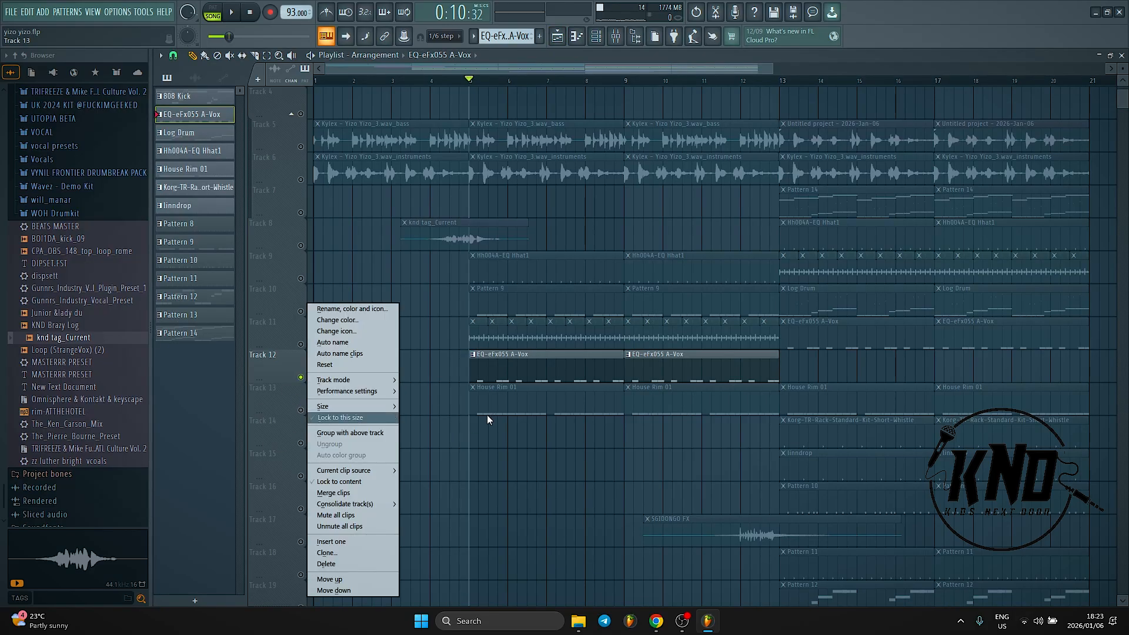
click(486, 414)
click(304, 414)
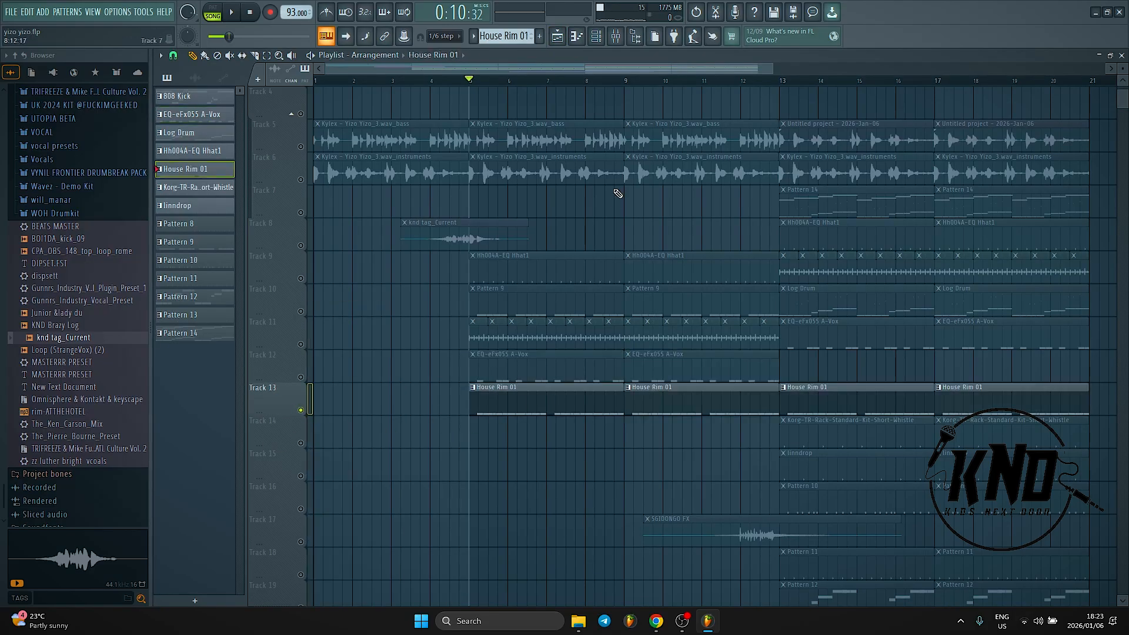
click(596, 36)
click(379, 206)
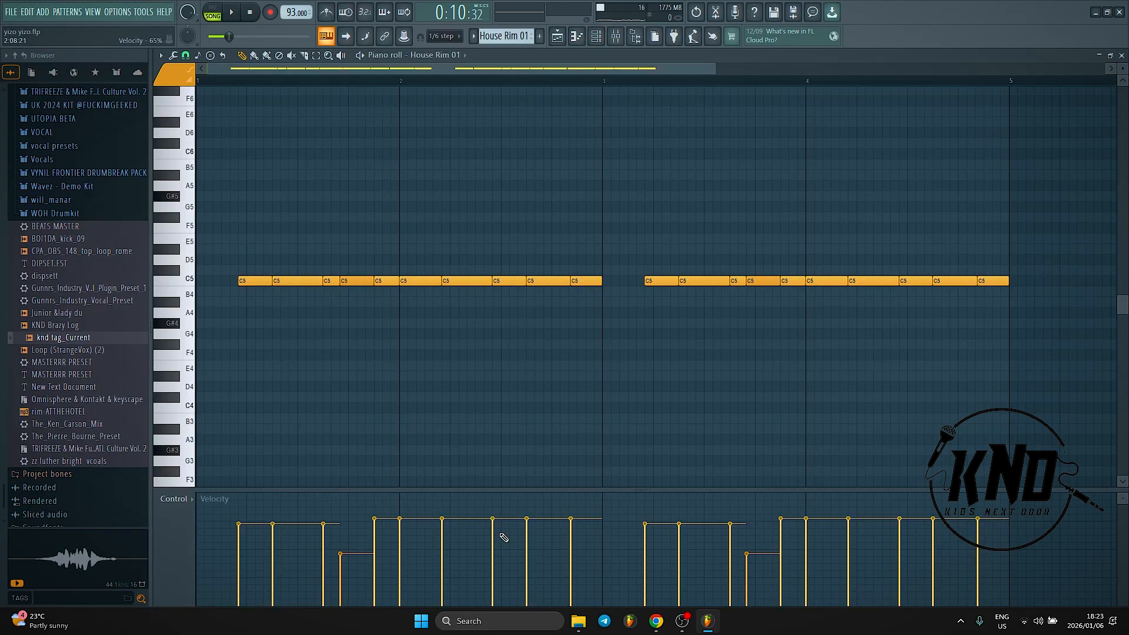
key(space)
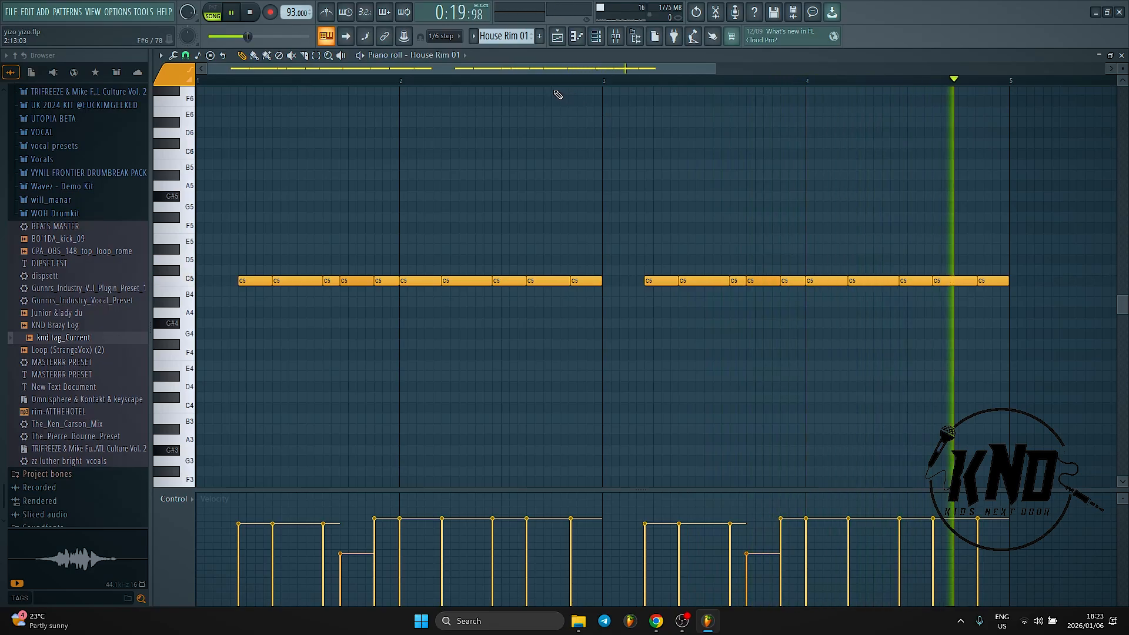
key(space)
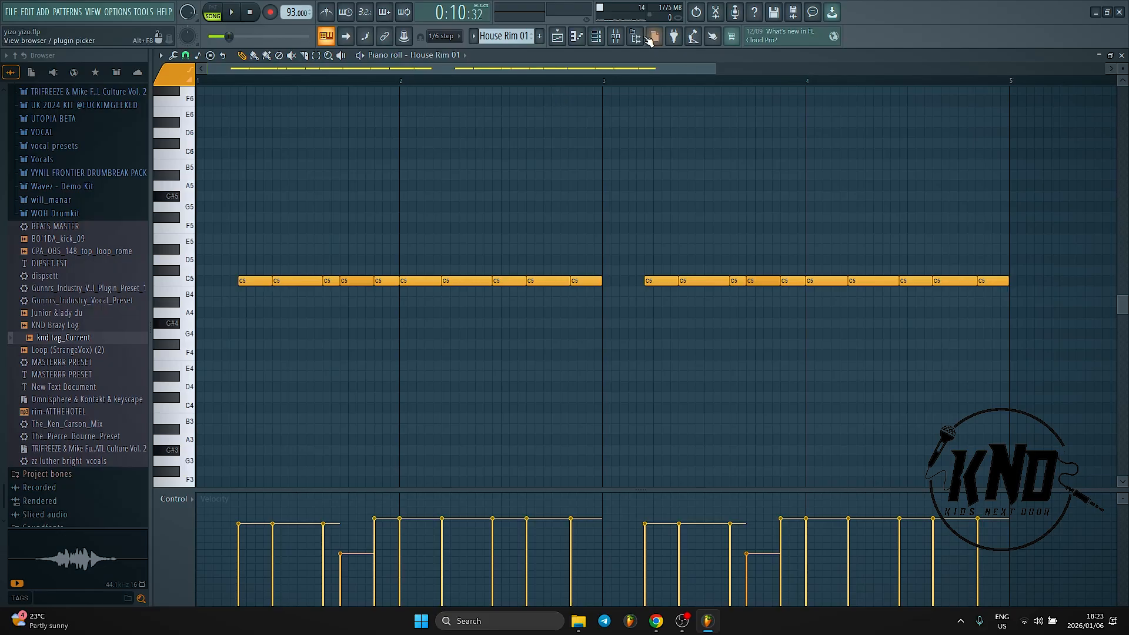
click(593, 41)
key(F5)
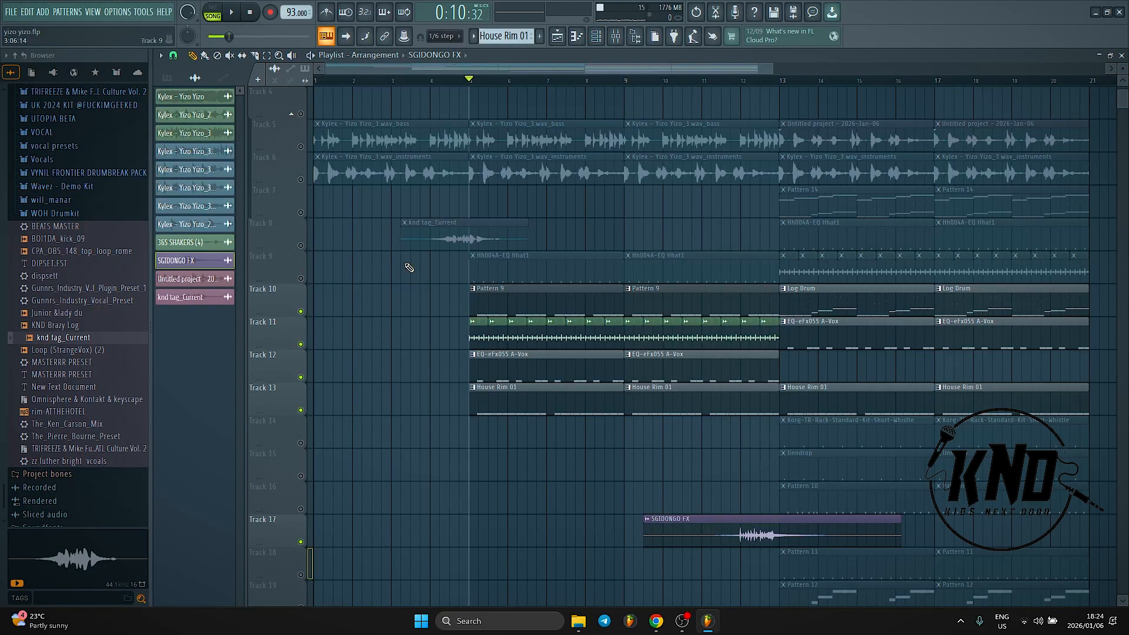
Unmute tracks 8, 9, 14, 15 and 16 and select the Hh004A-EQ Hhat1 clip at bar 13 on track 8.
click(301, 246)
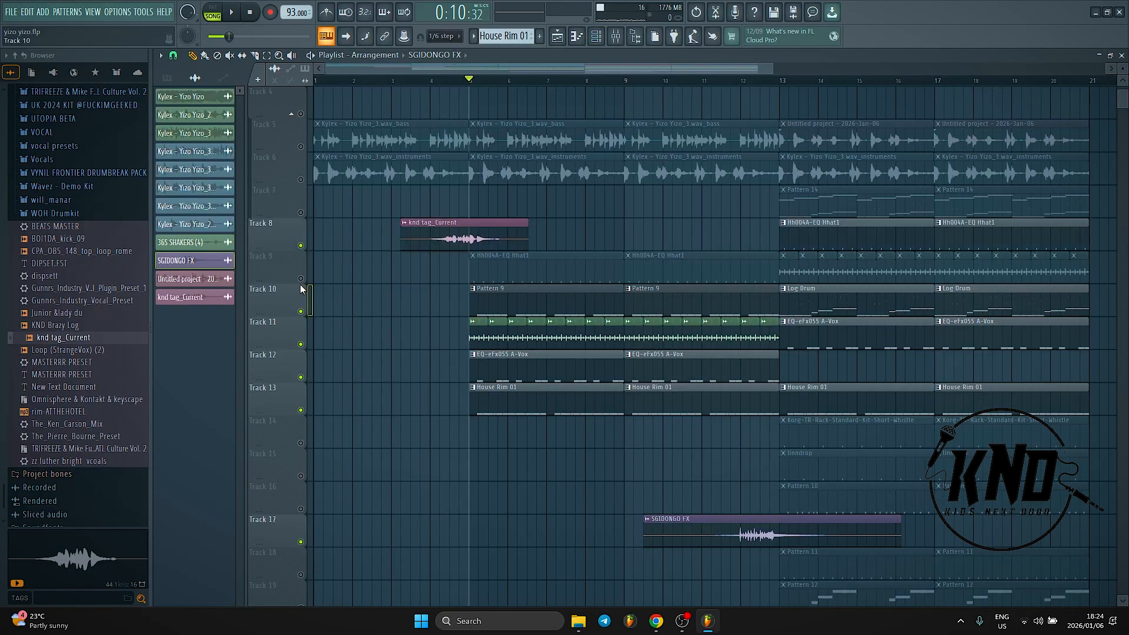
click(300, 278)
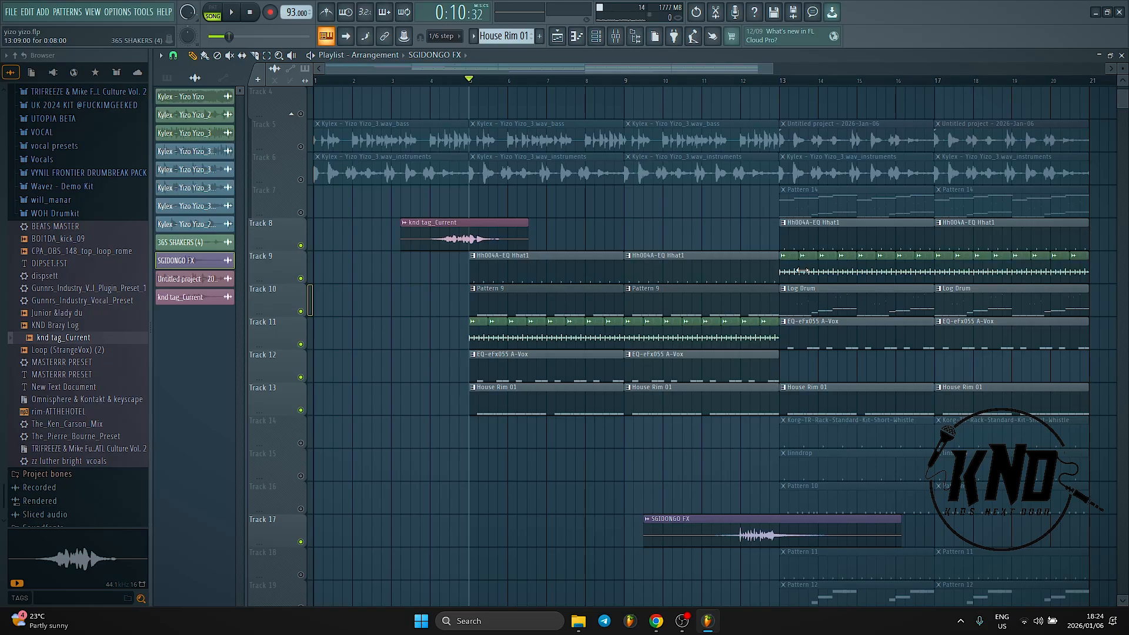
click(838, 231)
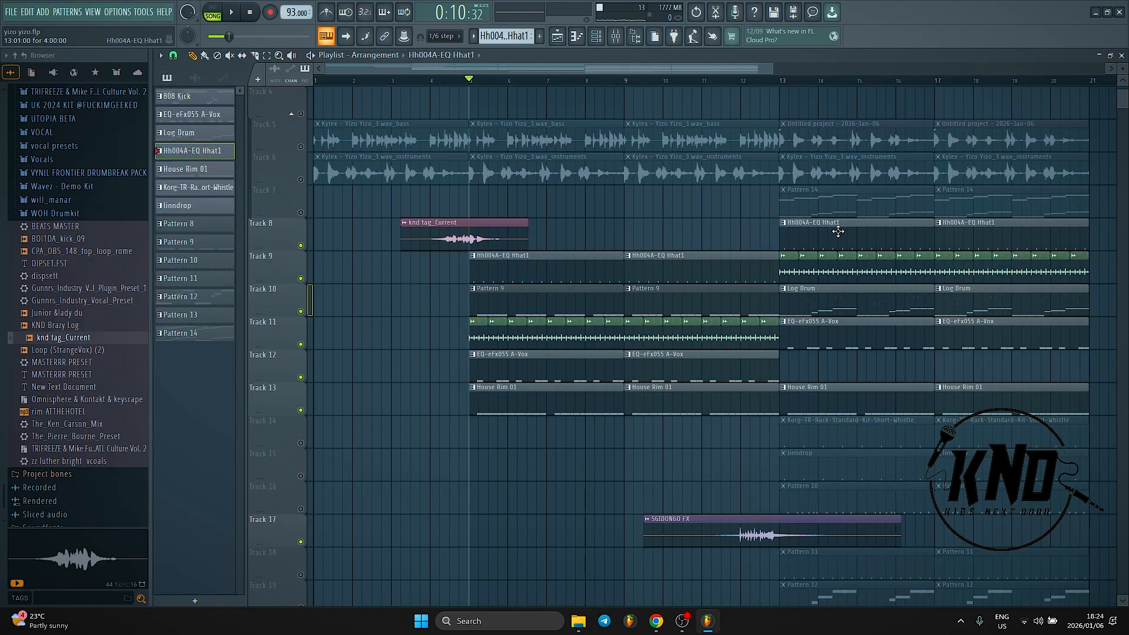
scroll(838, 231, down, 4)
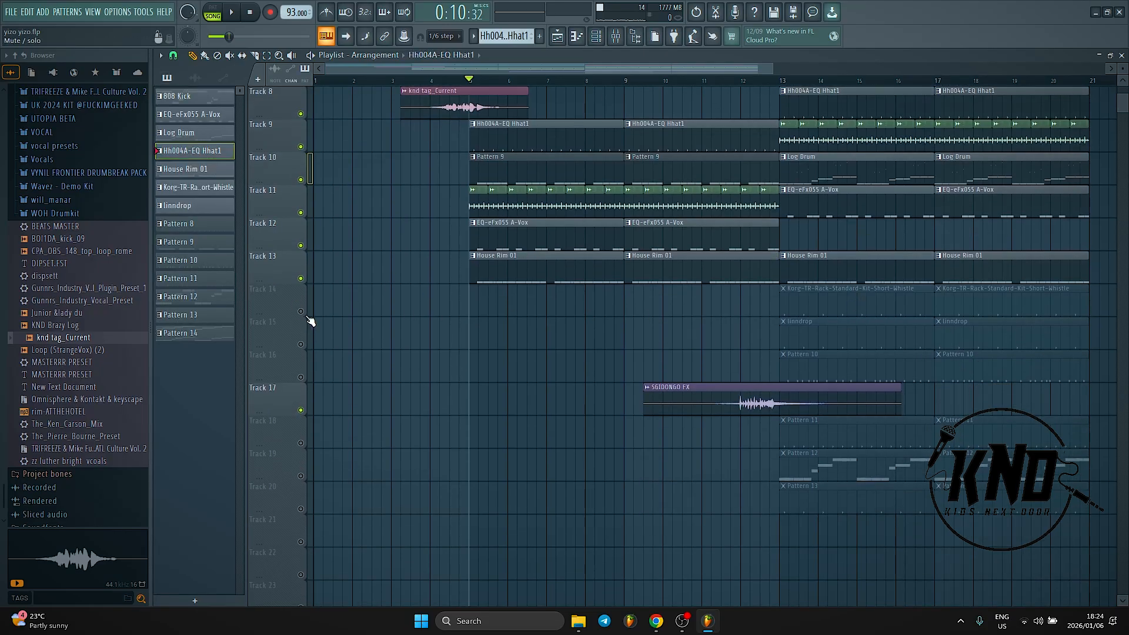
click(300, 311)
click(301, 345)
click(301, 378)
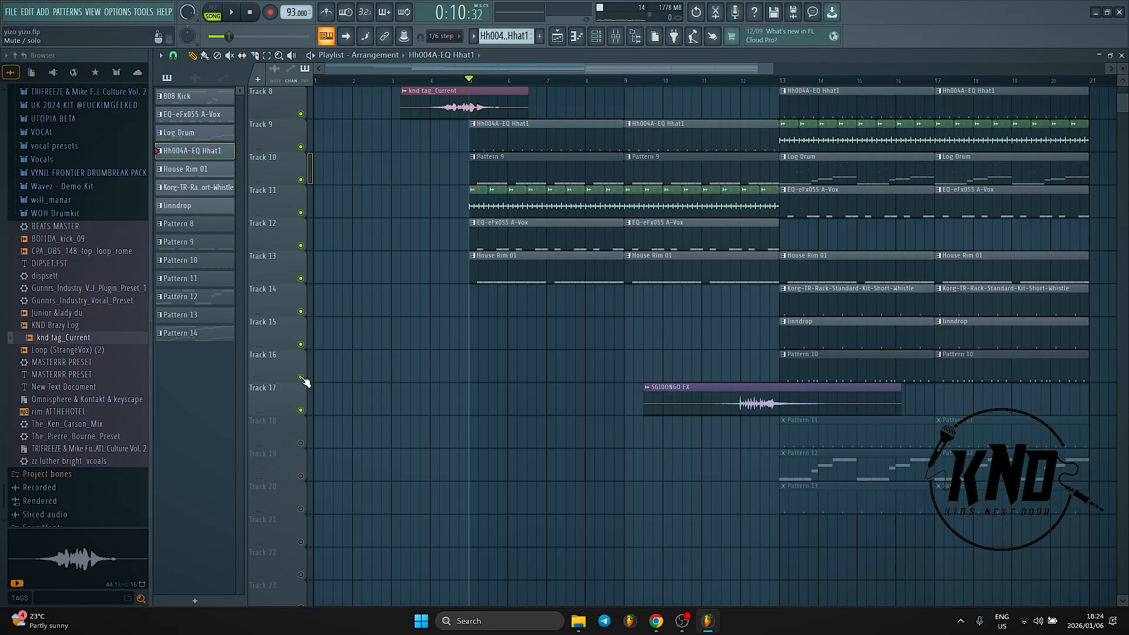
Leave only tracks 14, 15 and 16 unmuted and play their whistle, linndrop and Pattern 10 clips from bar 13.
right_click(301, 378)
click(301, 344)
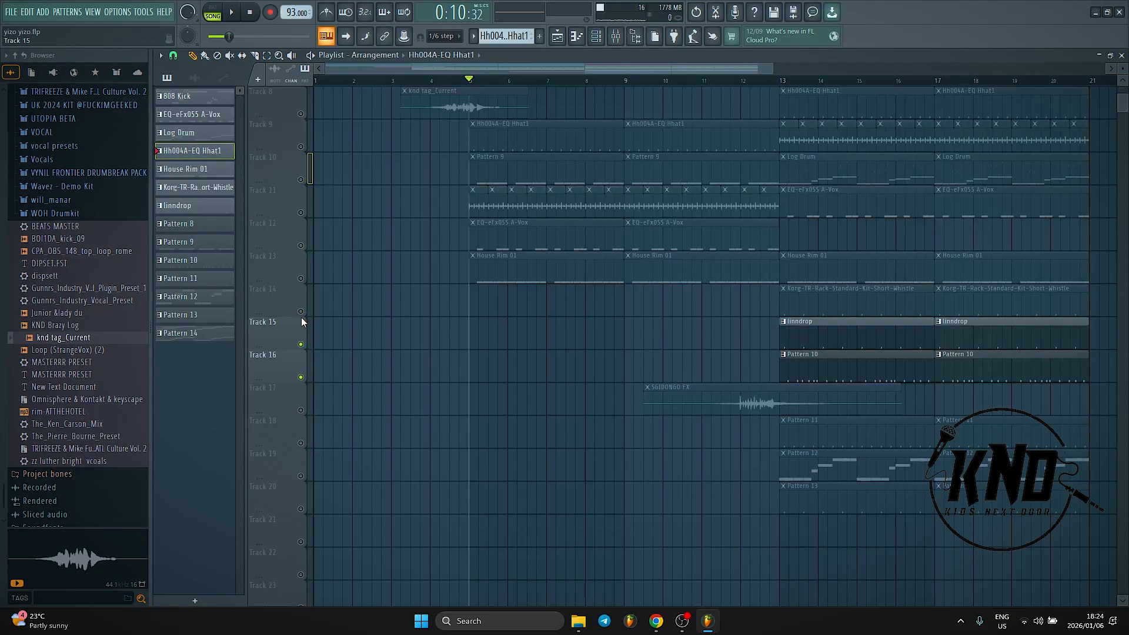
click(301, 313)
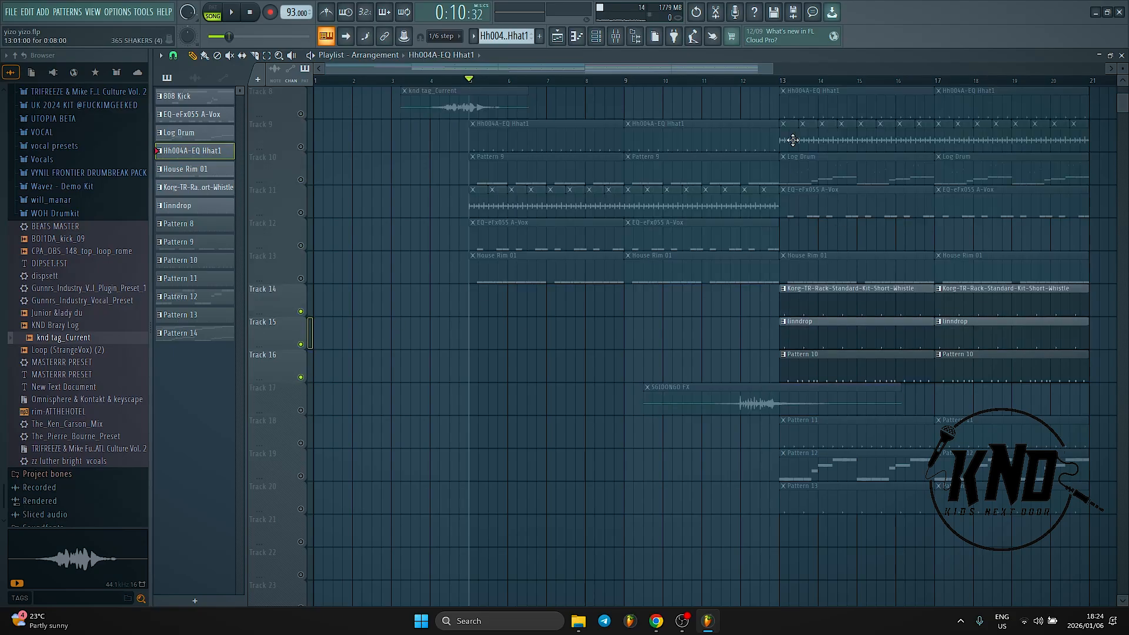
key(space)
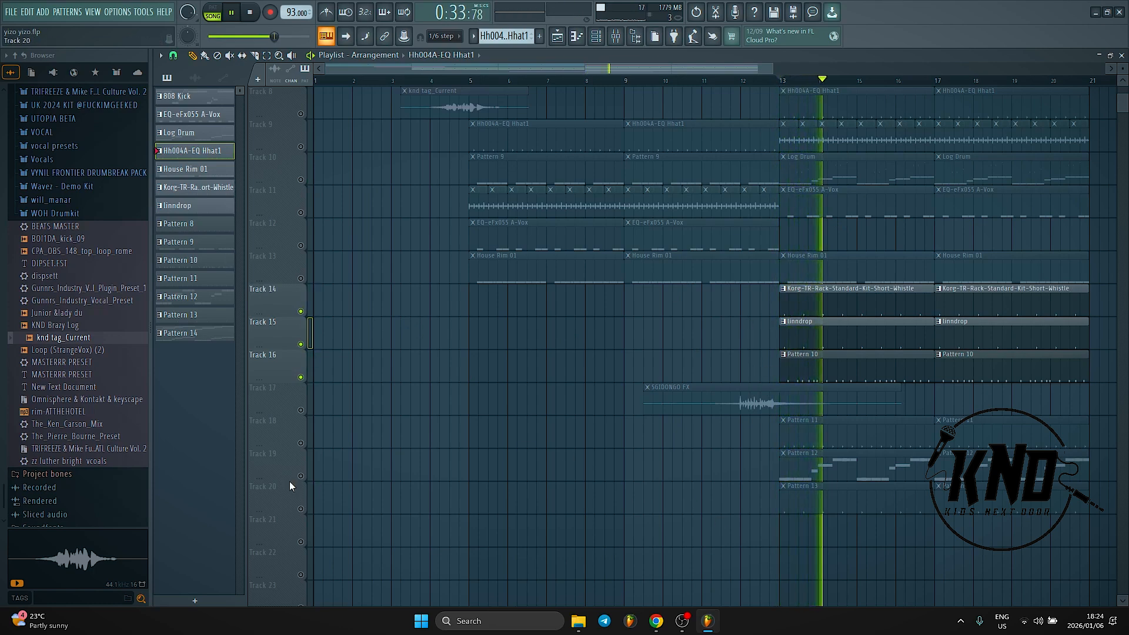
Unmute the other drum tracks 2, 8, 9, 11, 13, 18 and 20 and play the layered drums from bar 13.
click(301, 509)
key(space)
scroll(334, 237, up, 7)
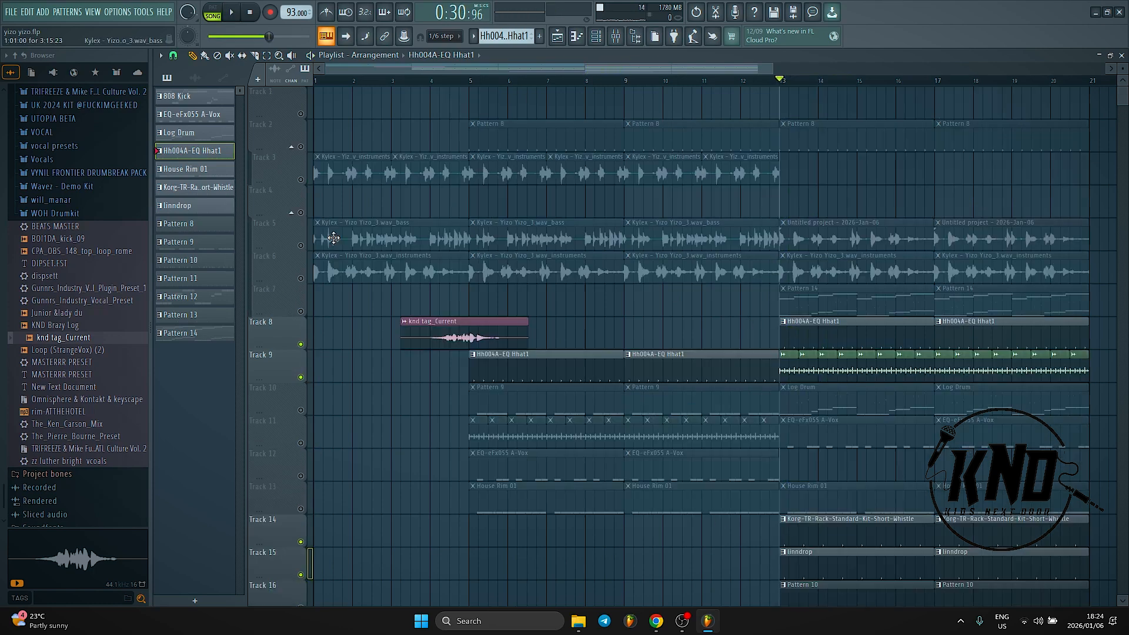
scroll(524, 387, down, 7)
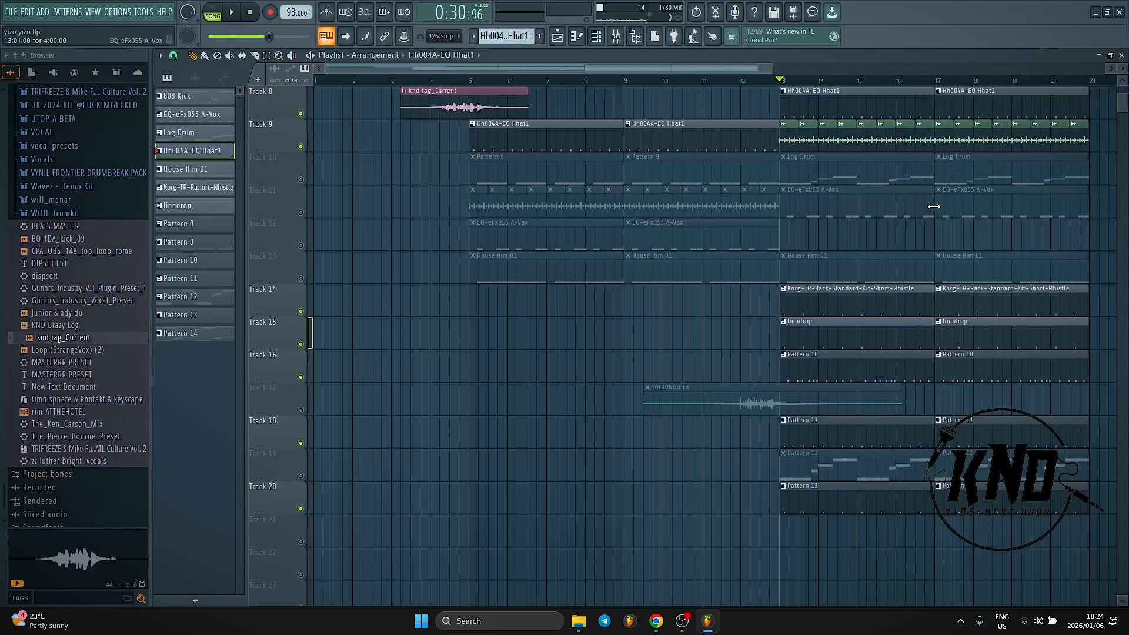
click(300, 279)
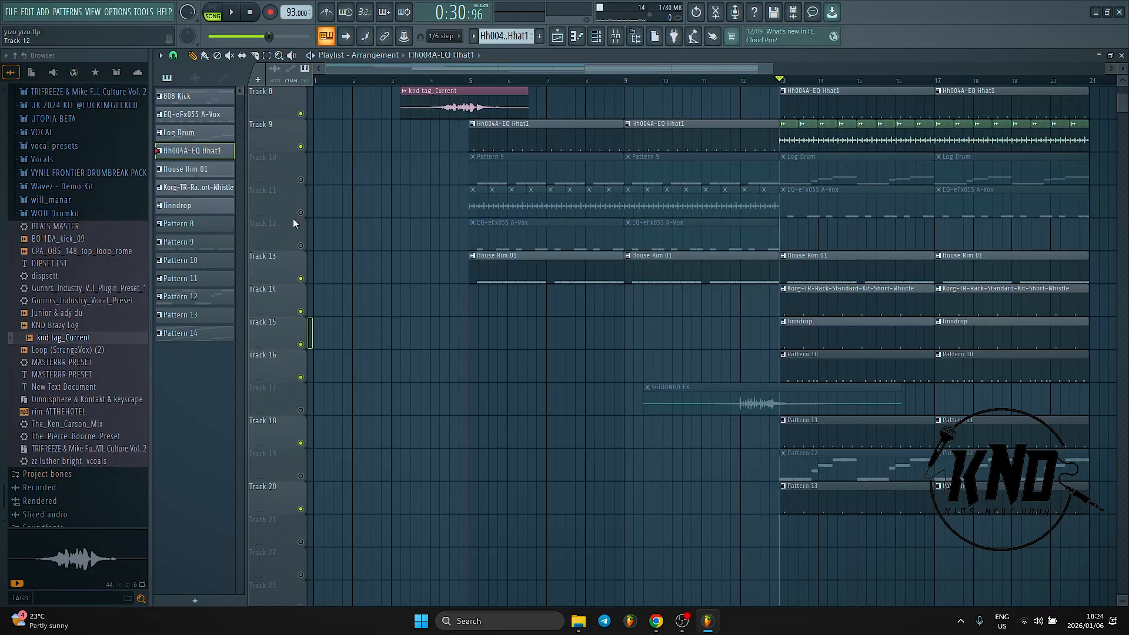
click(300, 213)
key(space)
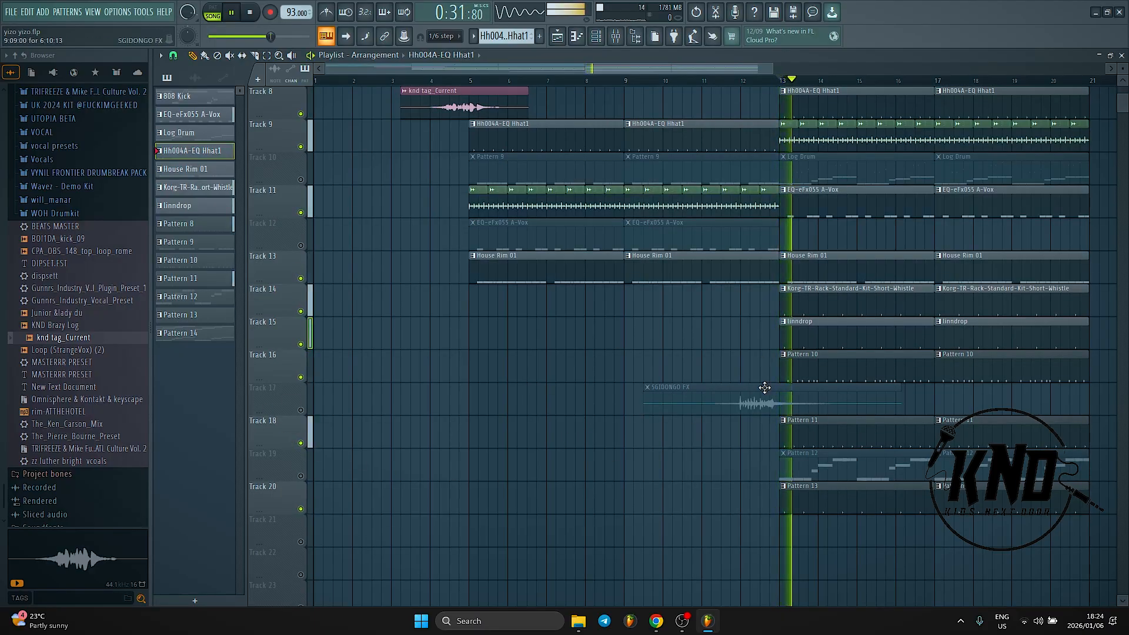
scroll(759, 397, up, 6)
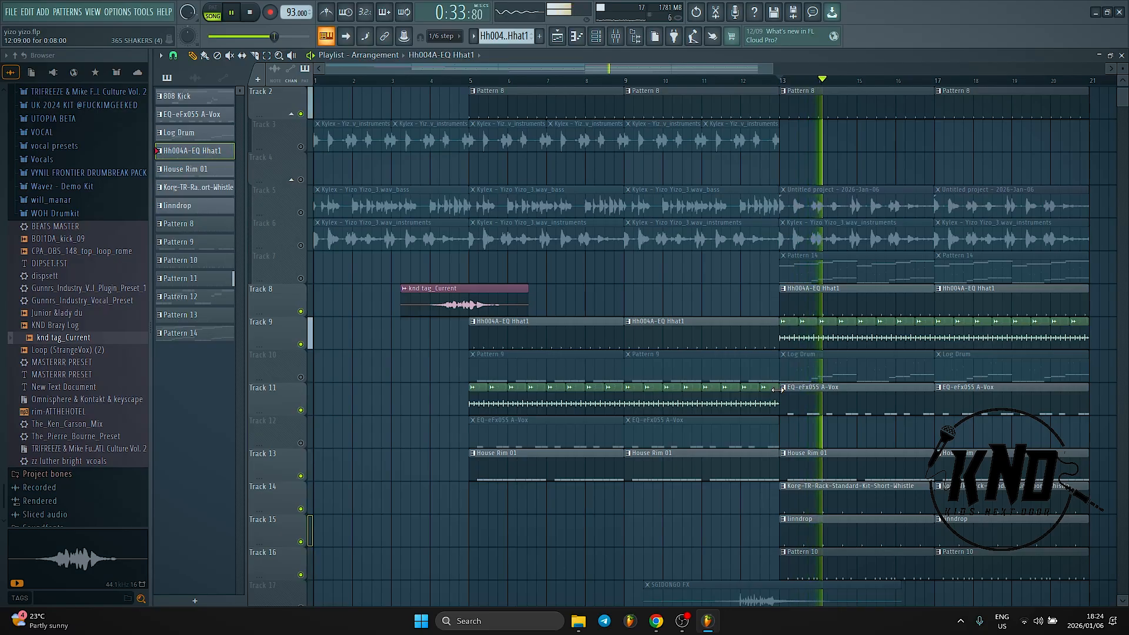
key(XF86AudioRaiseVolume)
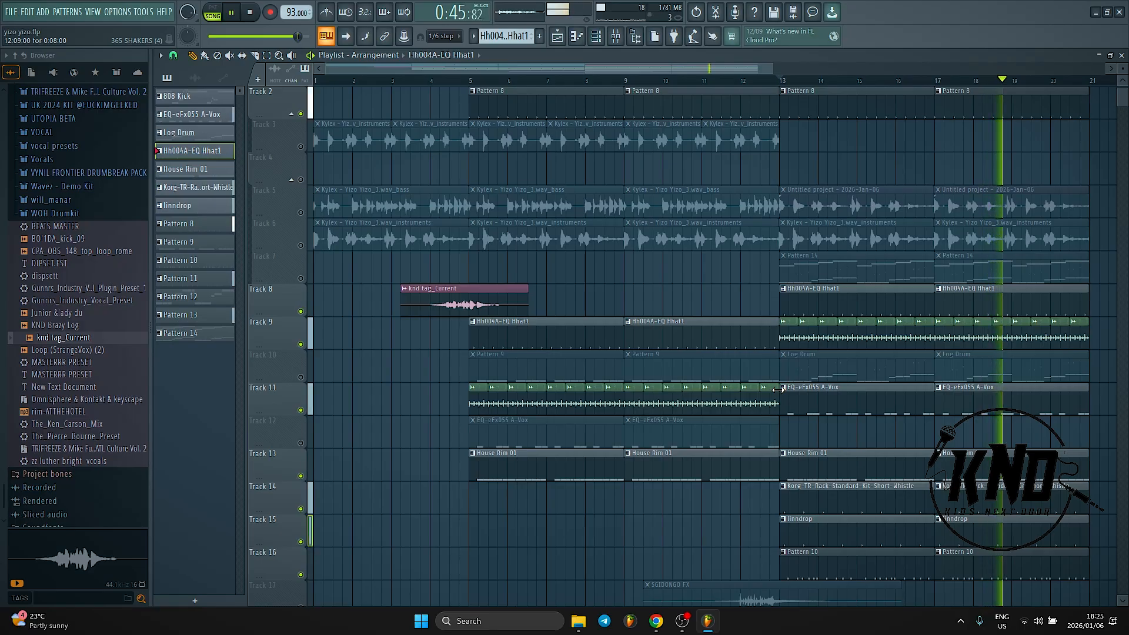
key(space)
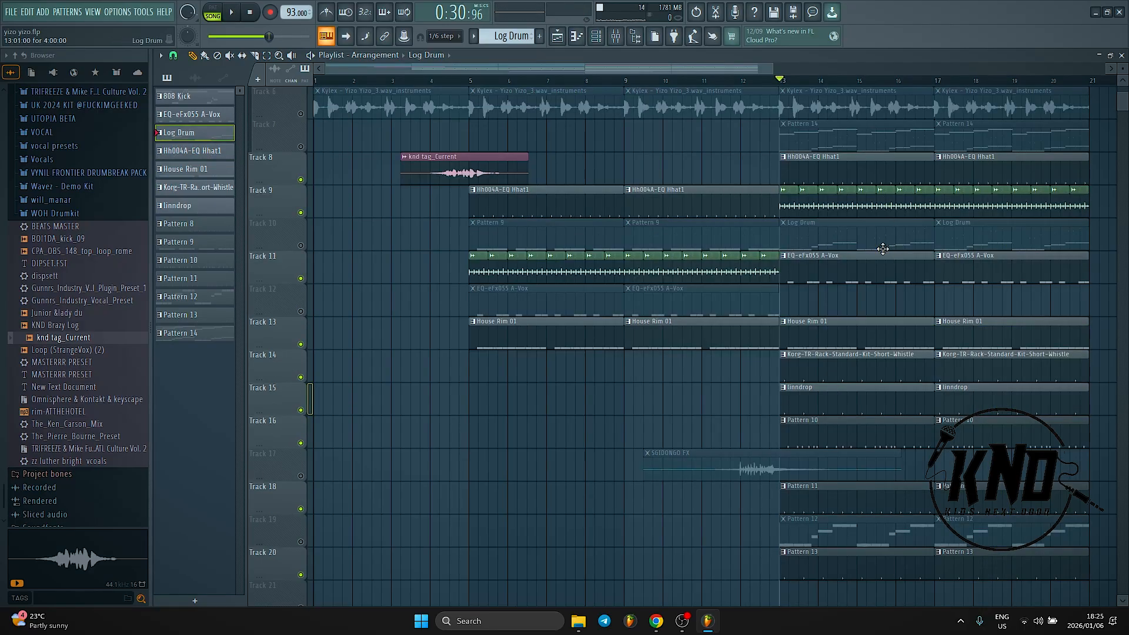
Switch to pattern mode and play the Log Drum pattern while viewing its piano roll notes.
click(596, 36)
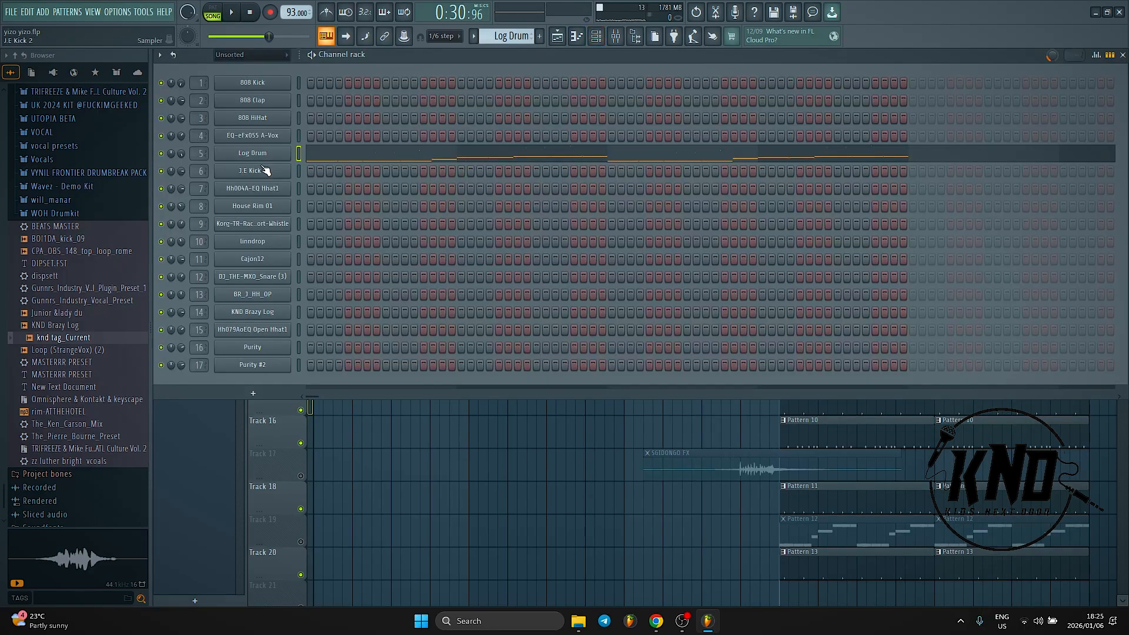
click(213, 13)
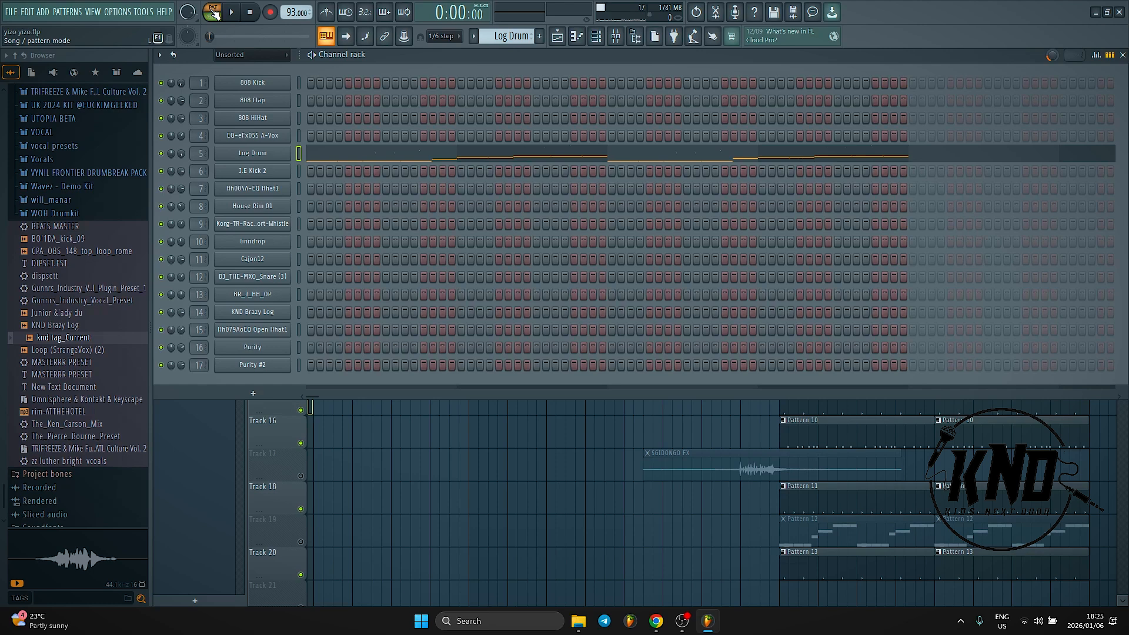
click(379, 154)
scroll(406, 325, down, 6)
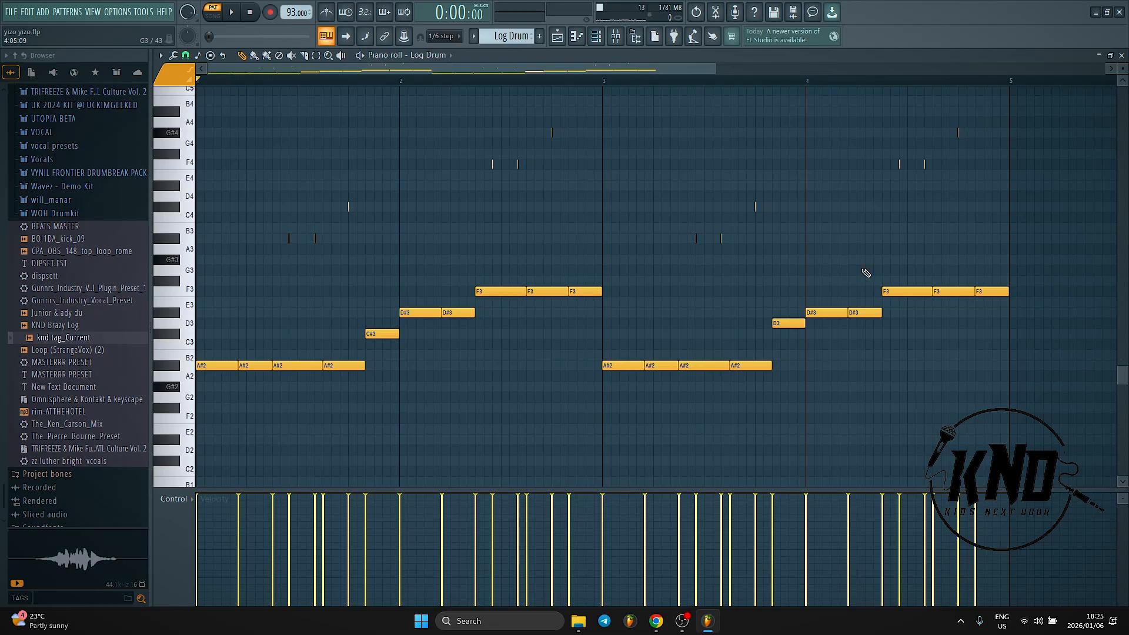
key(space)
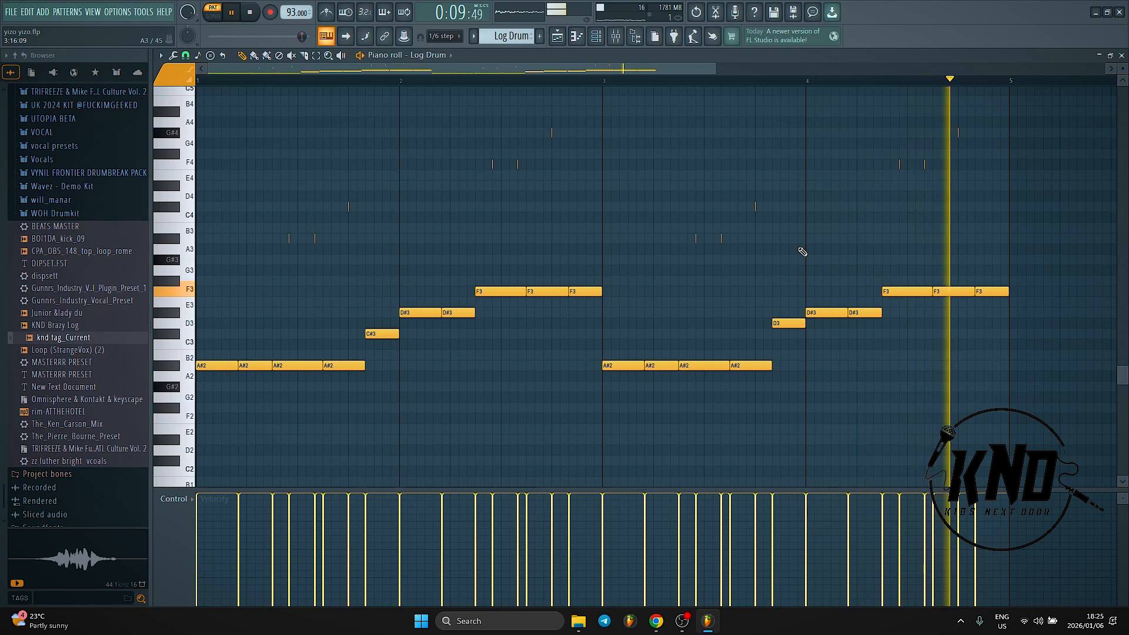
key(space)
click(596, 36)
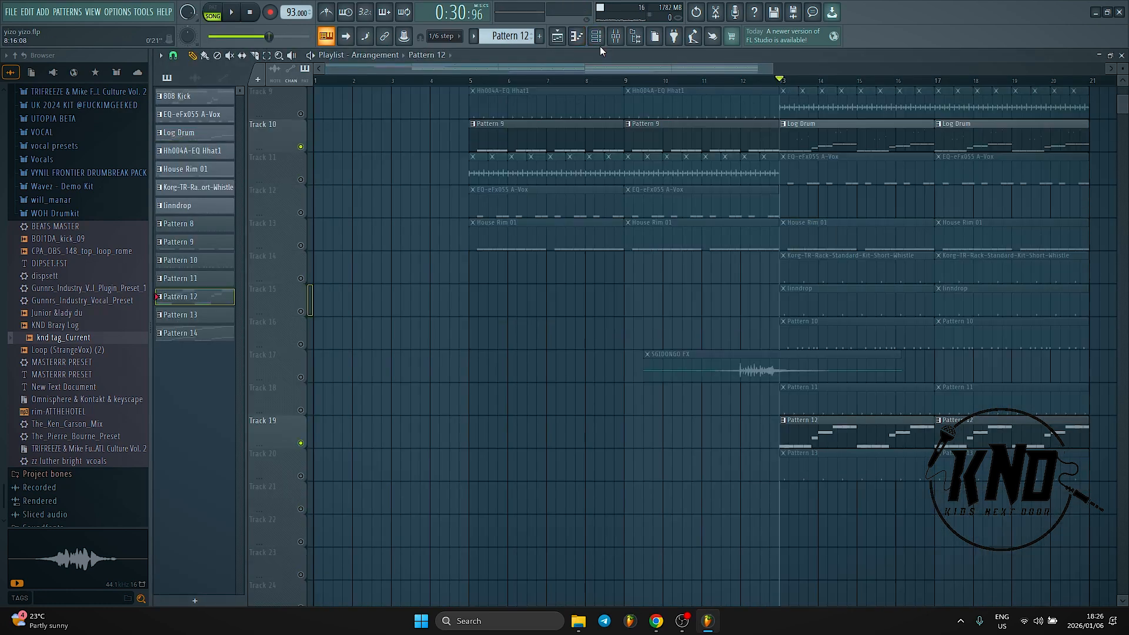
Check the KND Brazy Log channel's volume envelope settings in Pattern 12, and play the pattern while viewing that channel's piano roll notes.
click(597, 39)
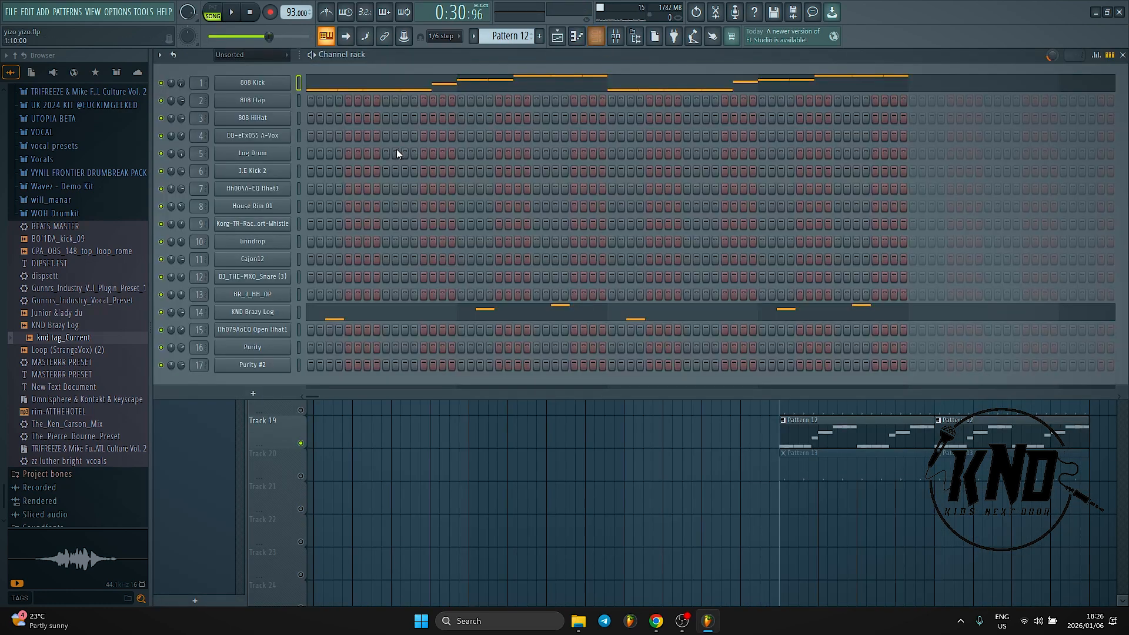
click(266, 314)
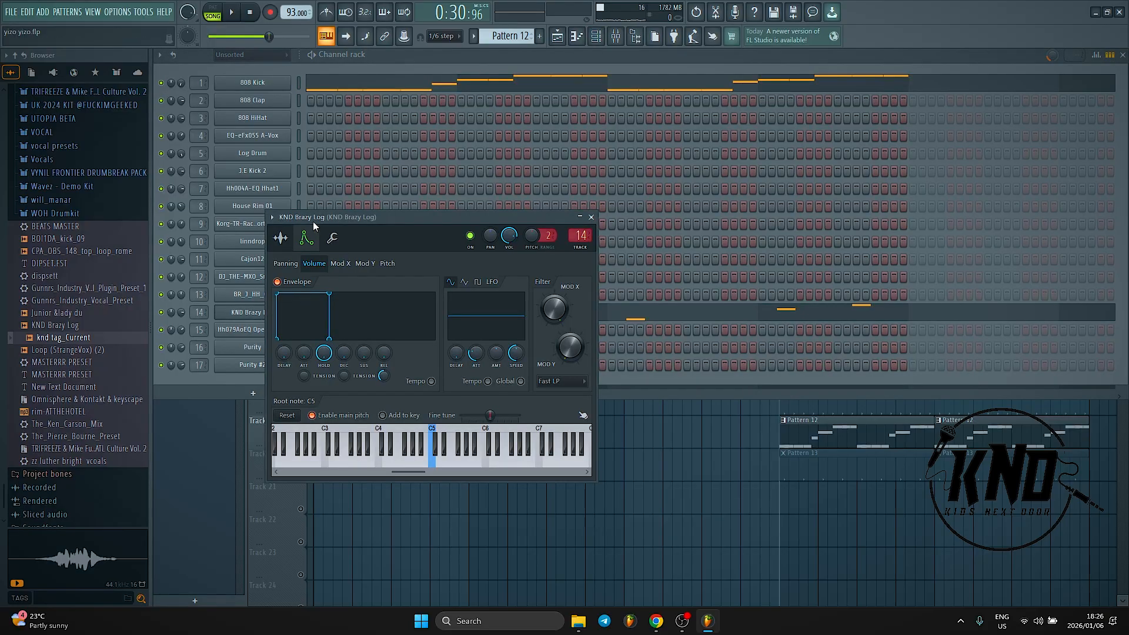
click(203, 61)
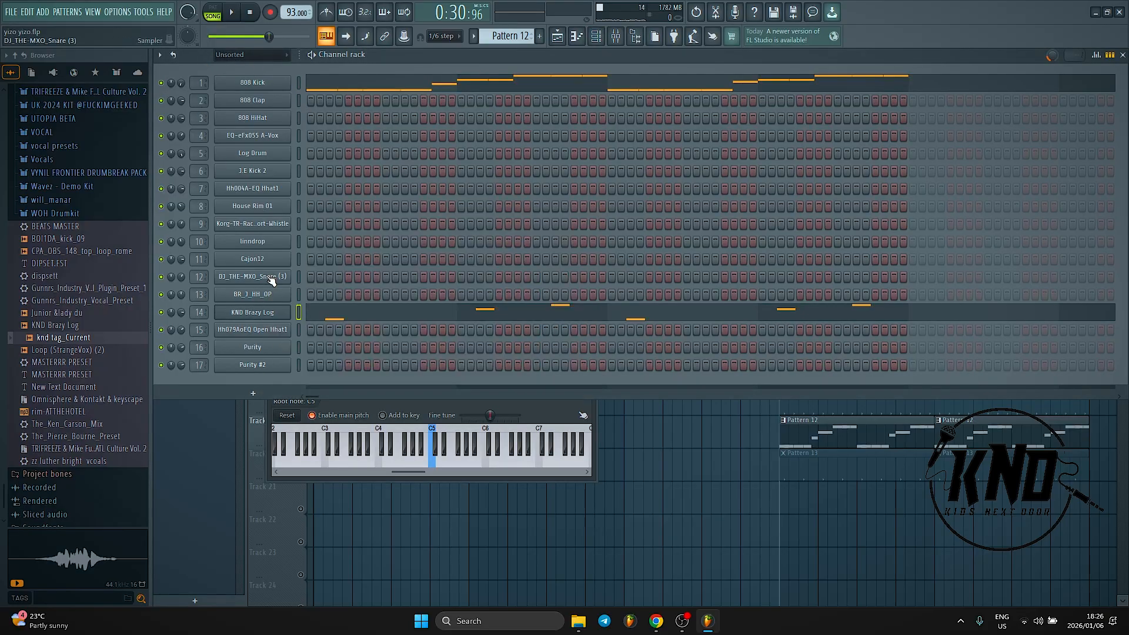
click(352, 319)
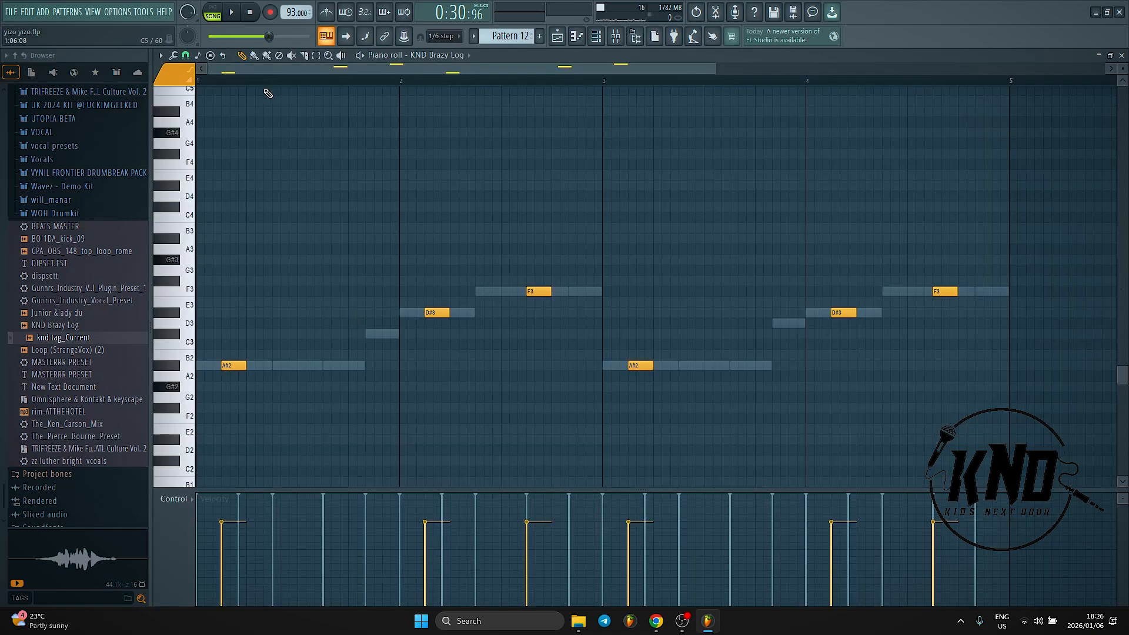
key(space)
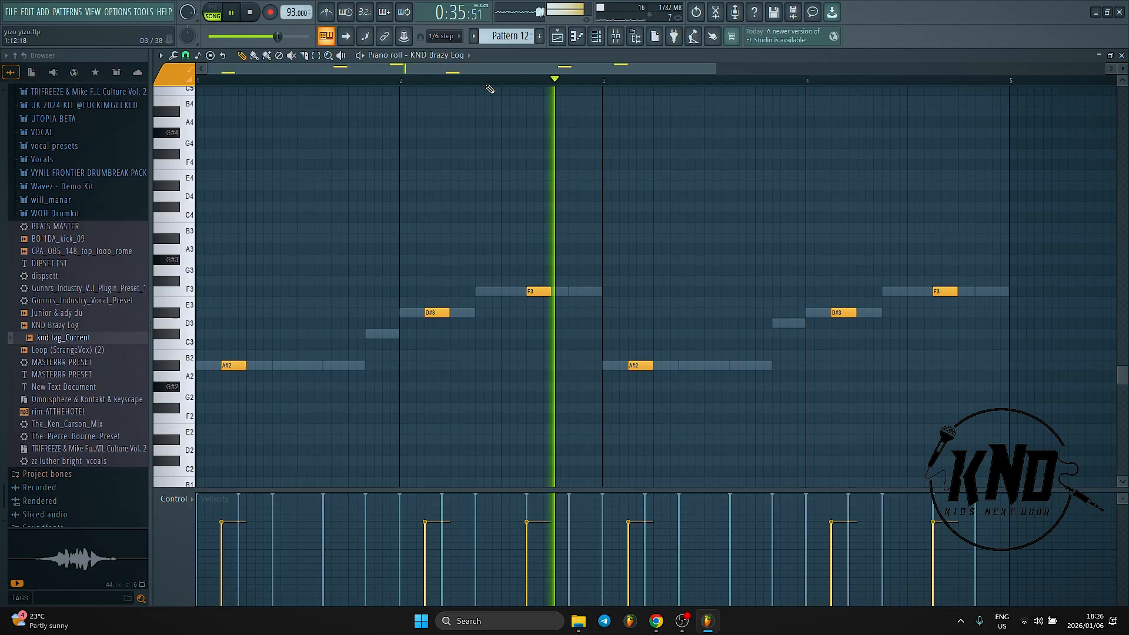
click(960, 621)
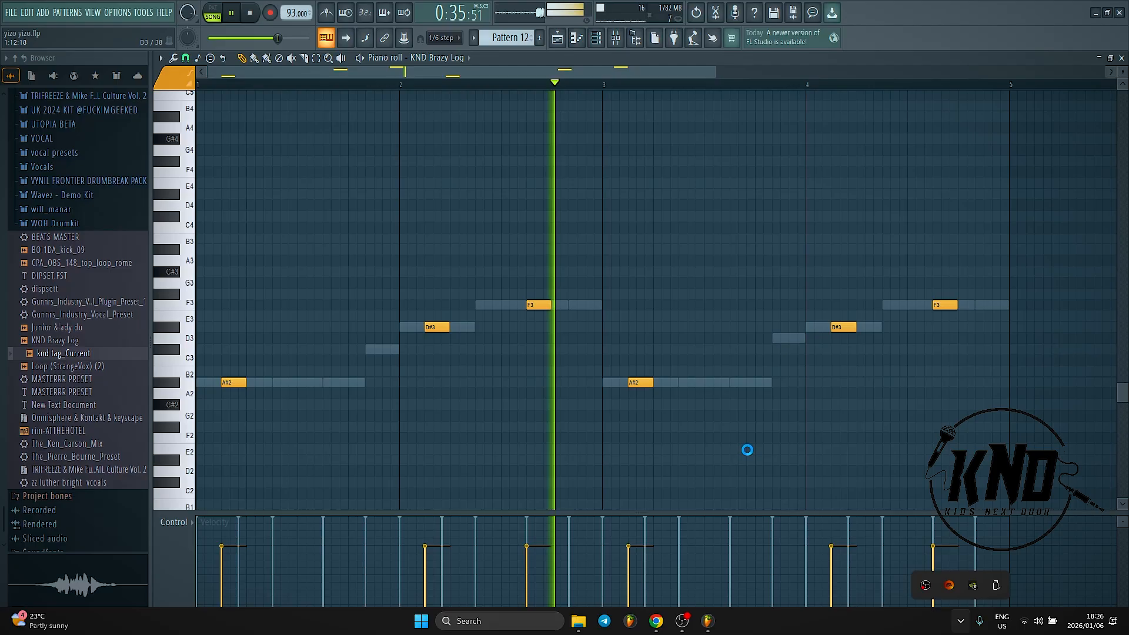
click(708, 619)
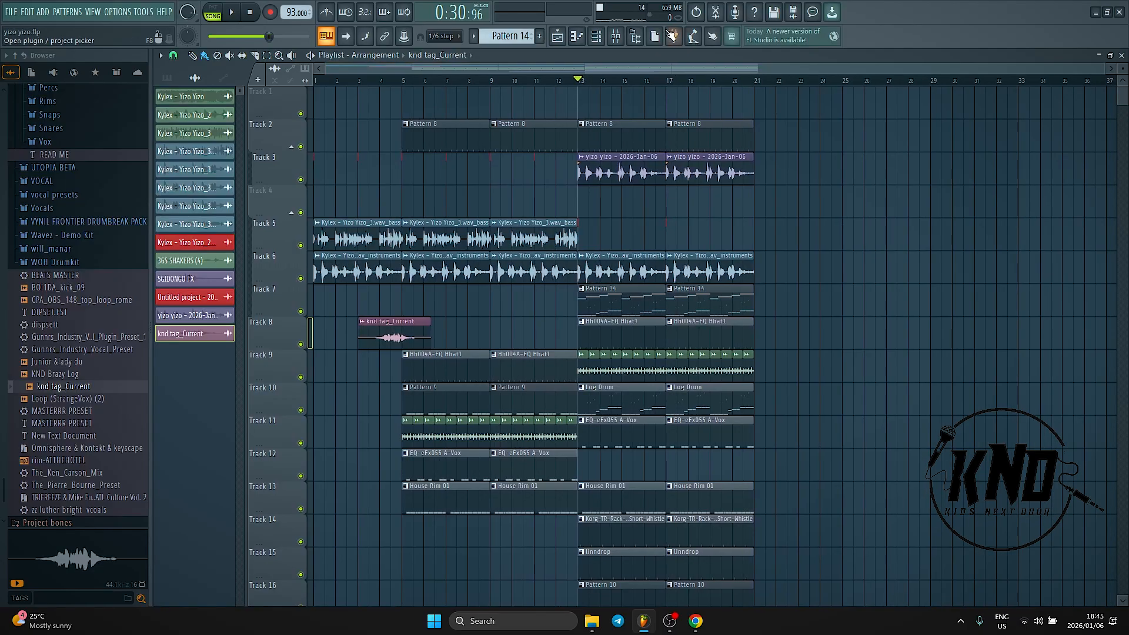
View the master track's effects in the mixer and return to the playlist.
click(628, 35)
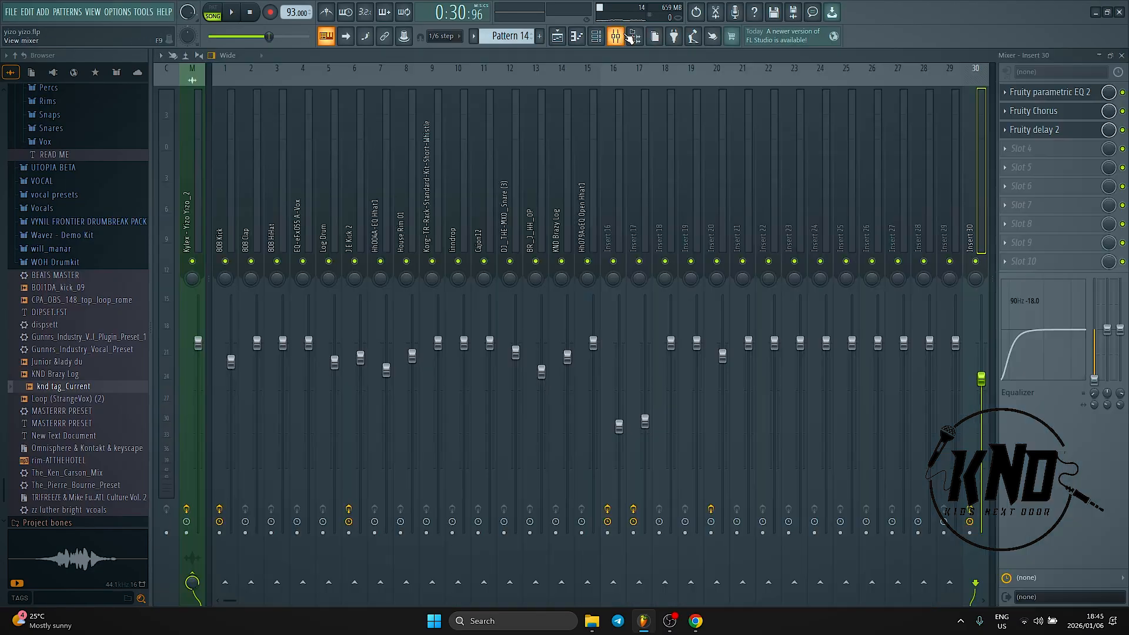
click(186, 184)
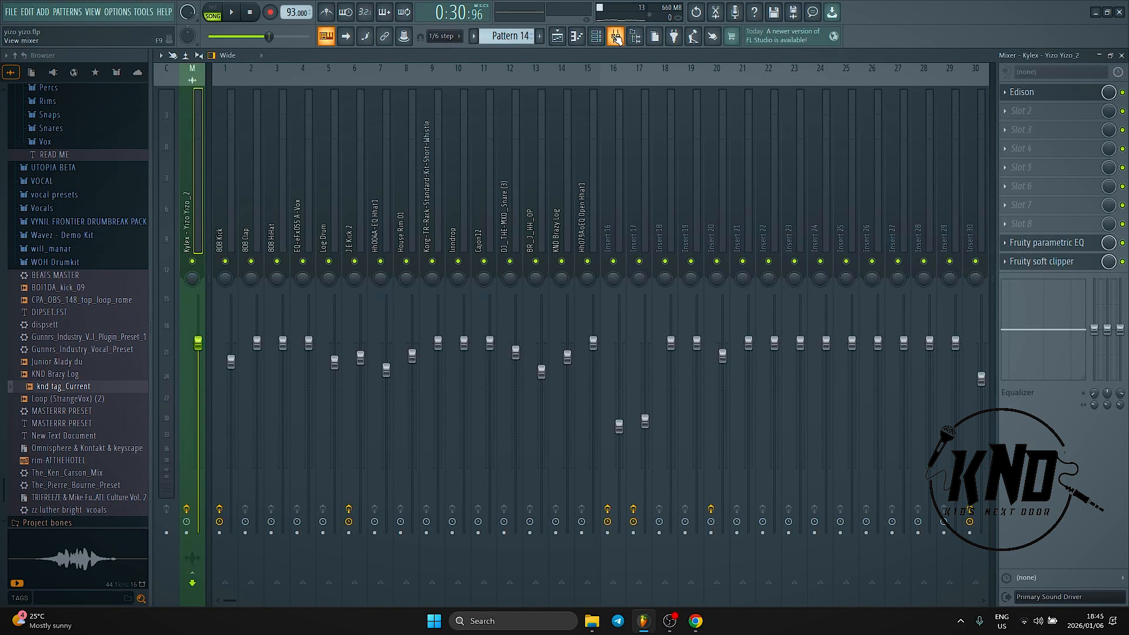
click(615, 36)
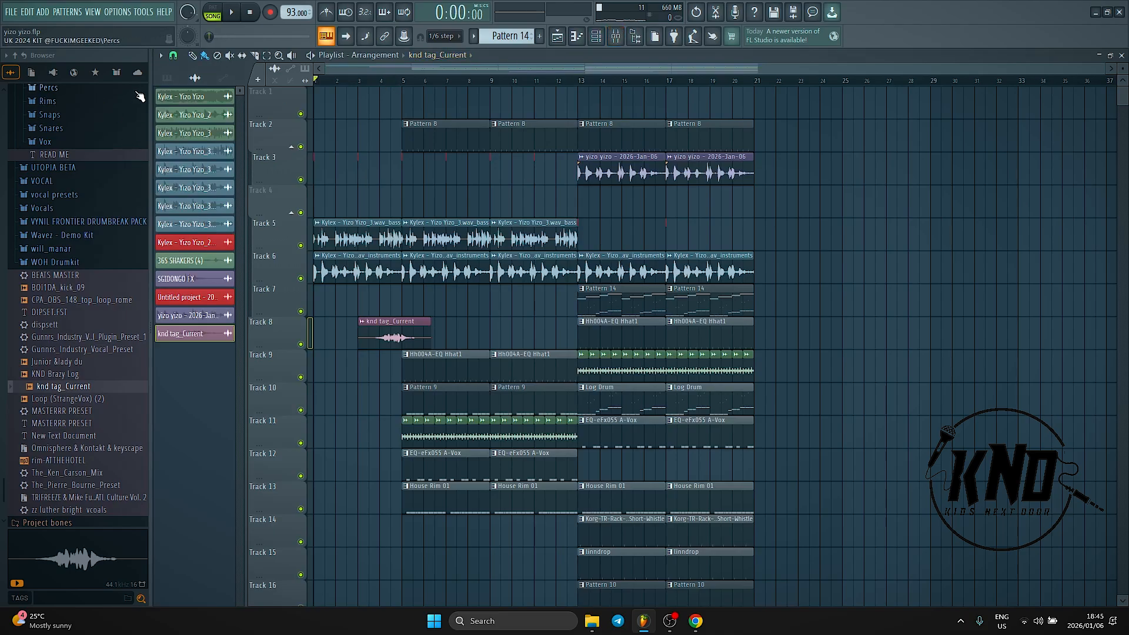
Play the full arrangement from the start while looking through all tracks in the playlist.
key(XF86AudioLowerVolume)
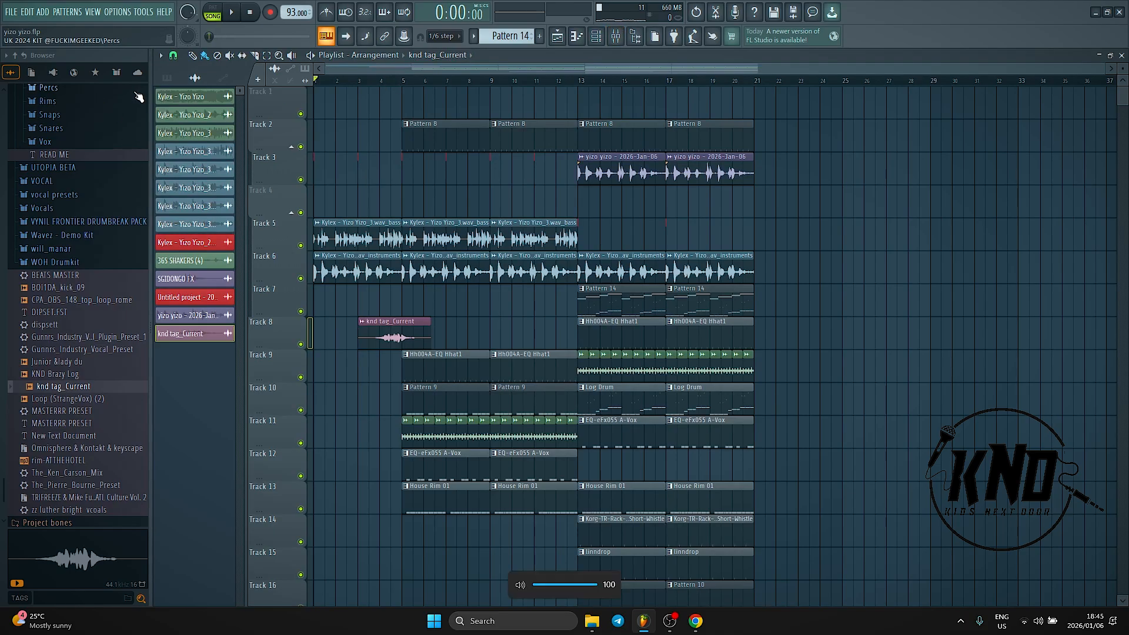
key(space)
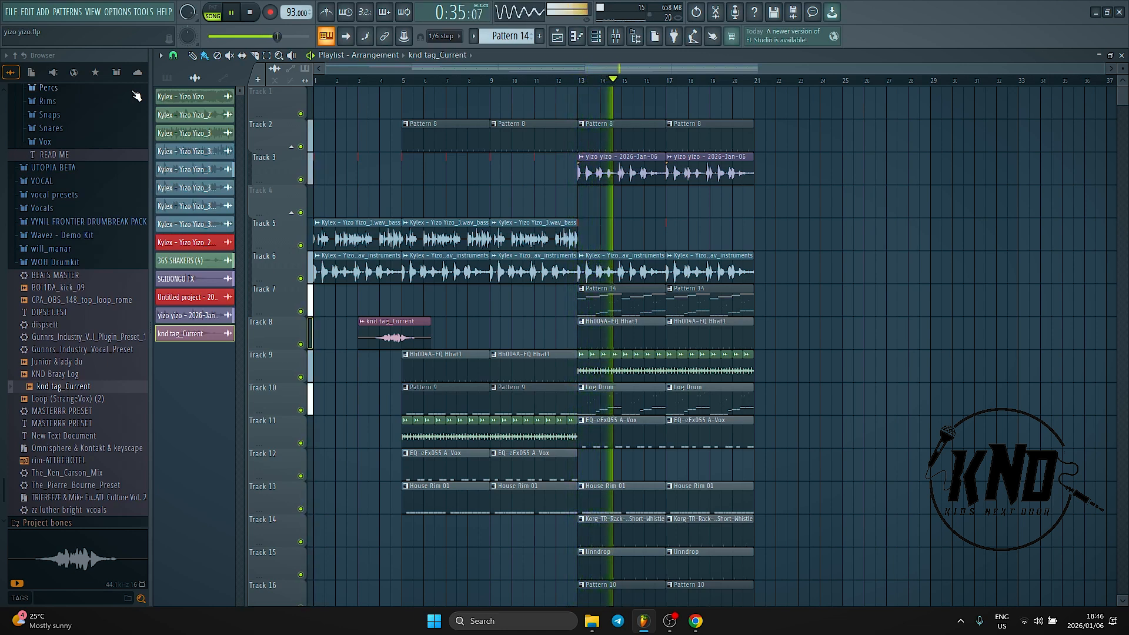
scroll(558, 187, down, 4)
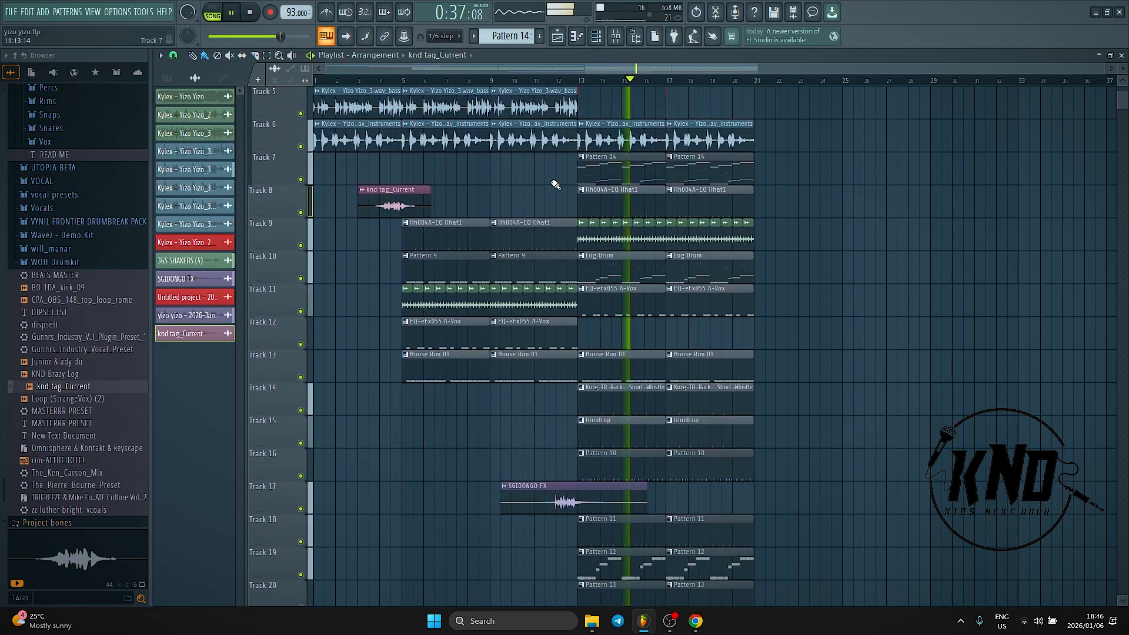
scroll(544, 183, up, 4)
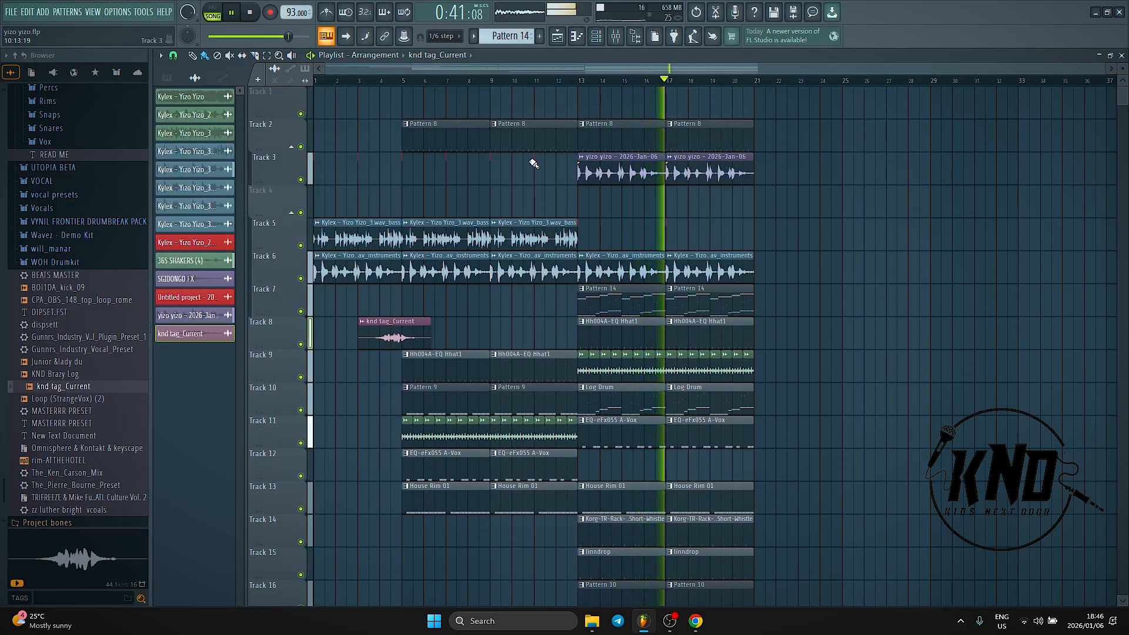
scroll(565, 202, down, 7)
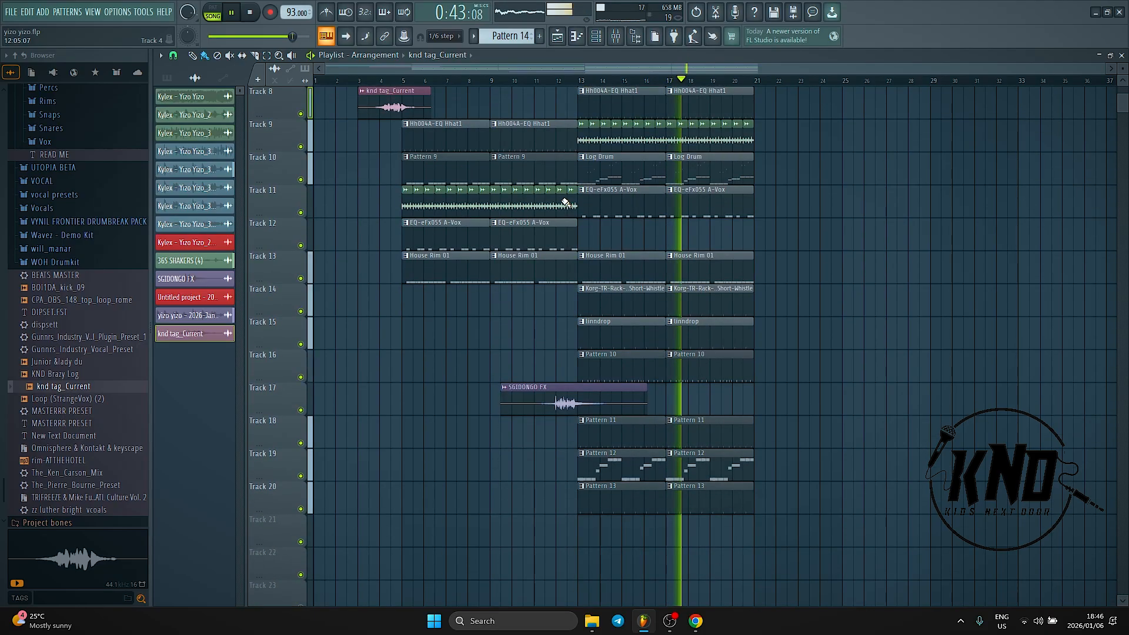
scroll(566, 203, up, 7)
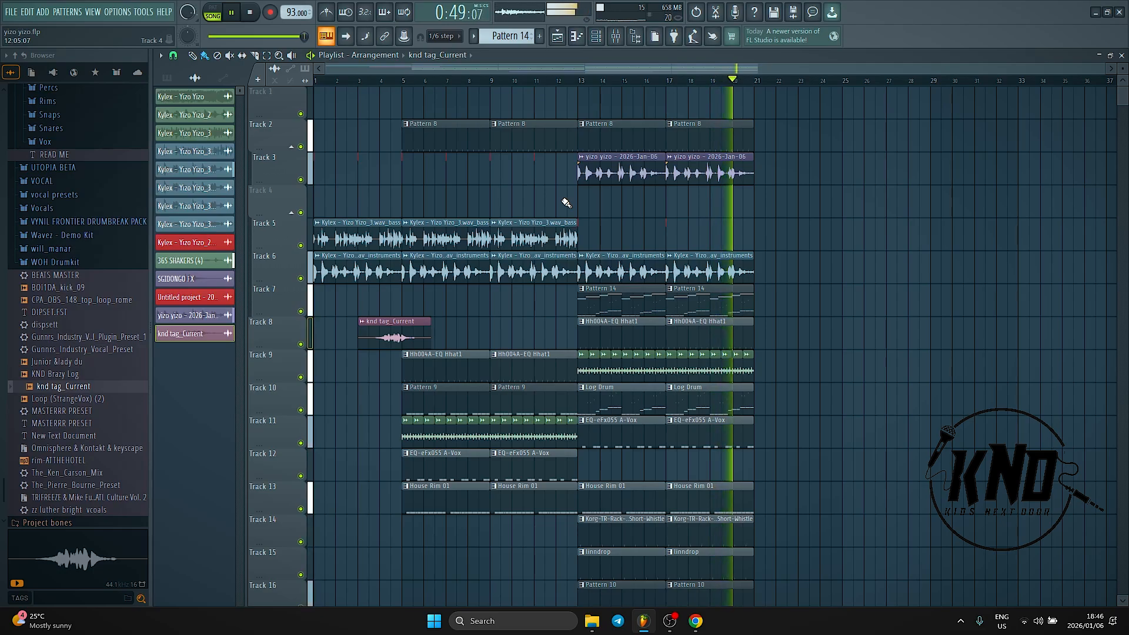
Check the mixer levels during playback, stop the song and return to the playlist.
click(615, 36)
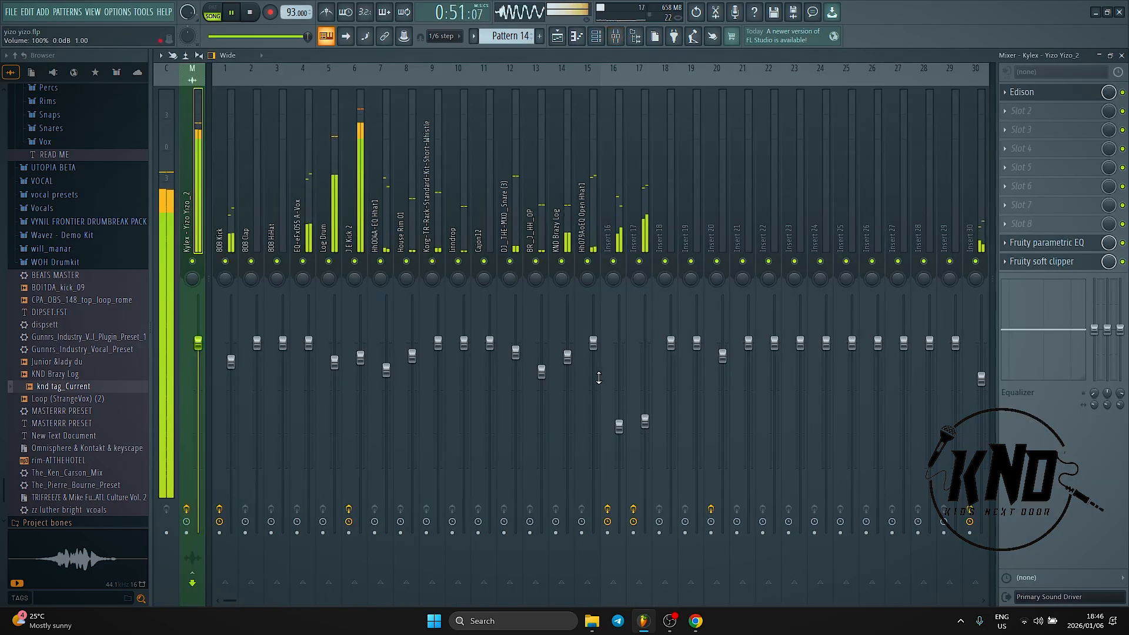
key(space)
key(F9)
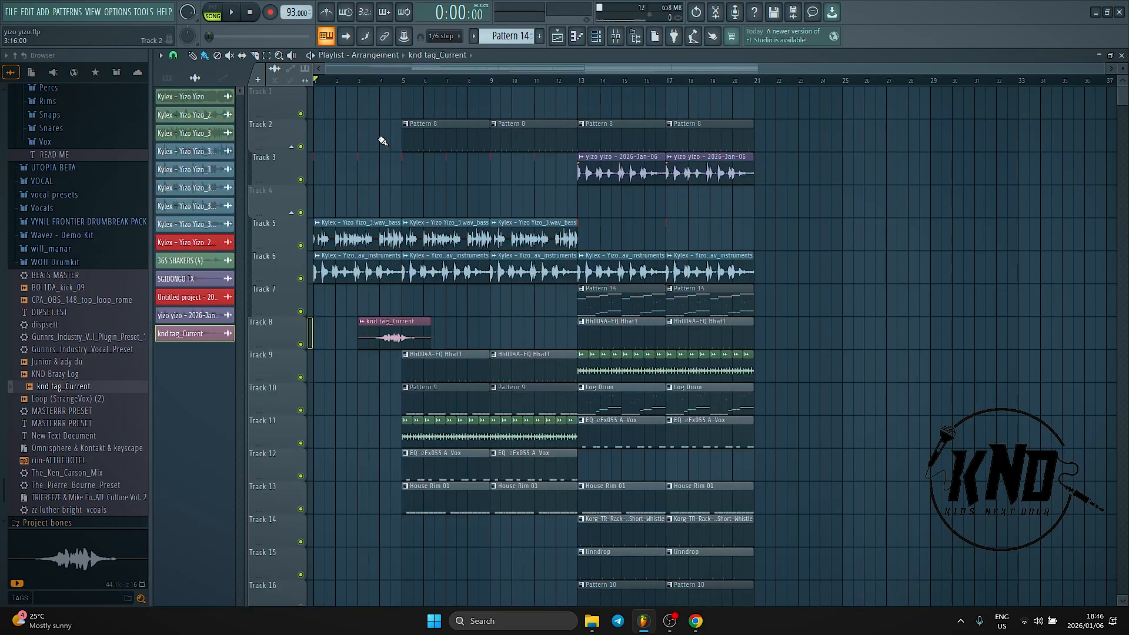